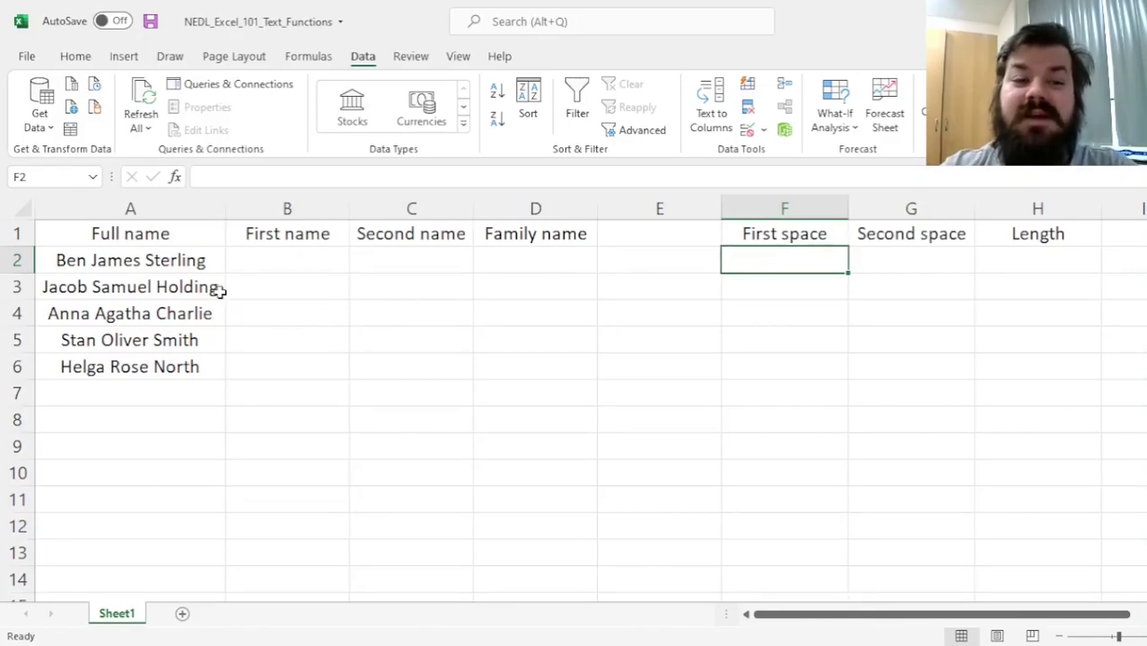
Select the five full names and point out the First, Second and Family name cells B2:D2
drag(179, 260, 164, 366)
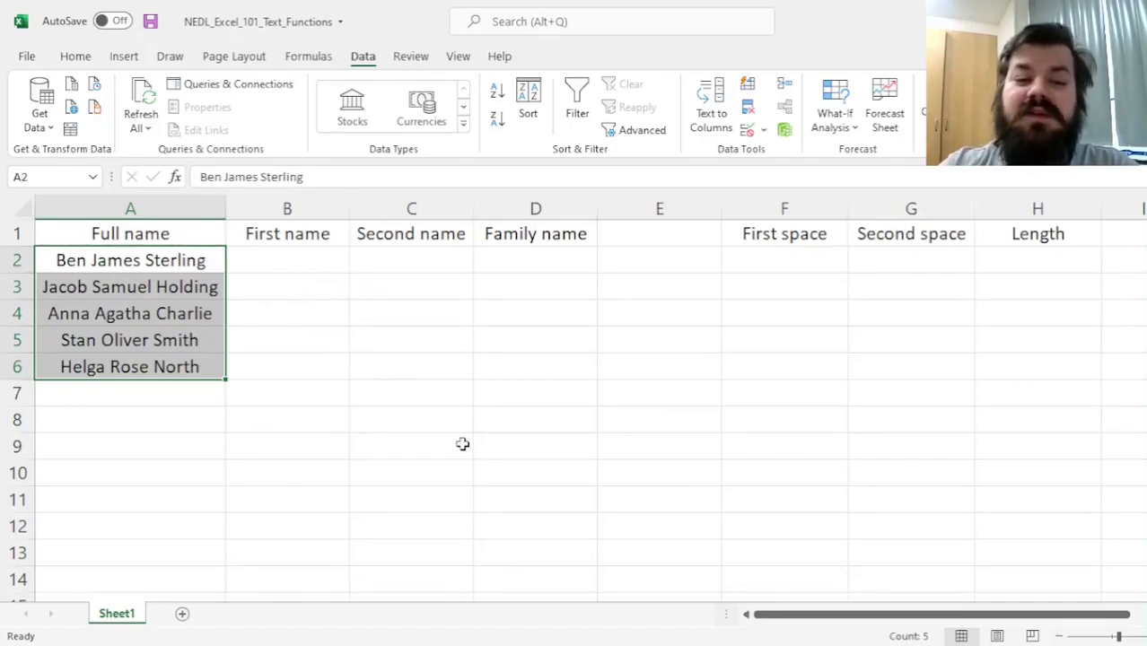
click(287, 262)
click(404, 255)
click(518, 252)
click(119, 260)
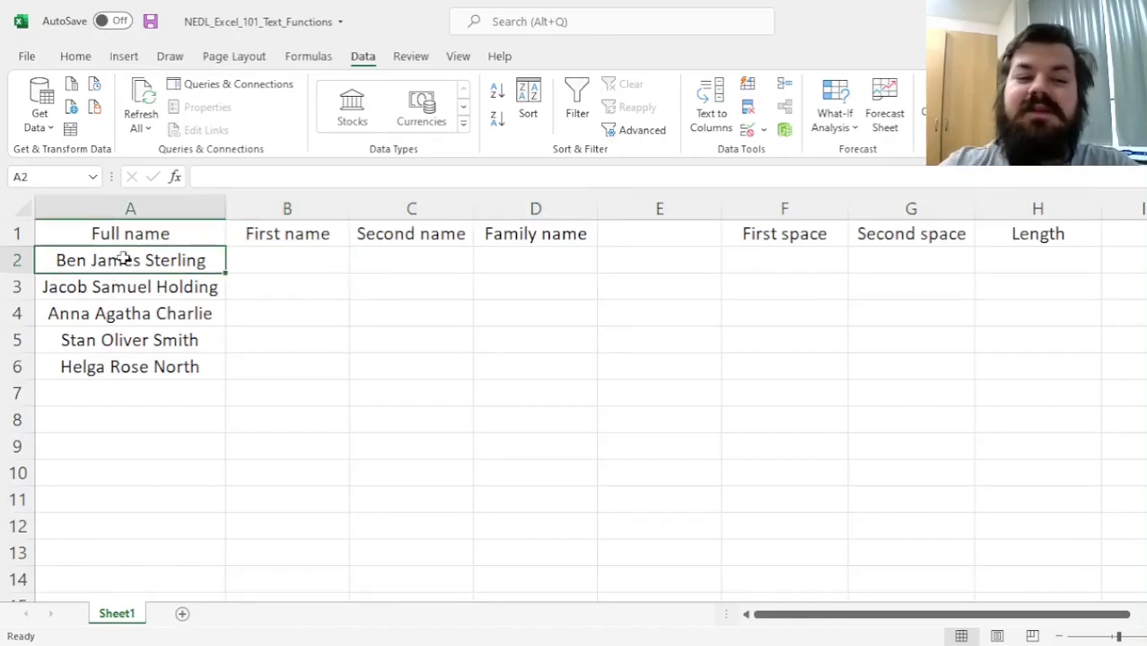
Demo-split A2:A6 into three columns via copy to B2 and Text to Columns, then clear B2:D6
drag(170, 259, 186, 366)
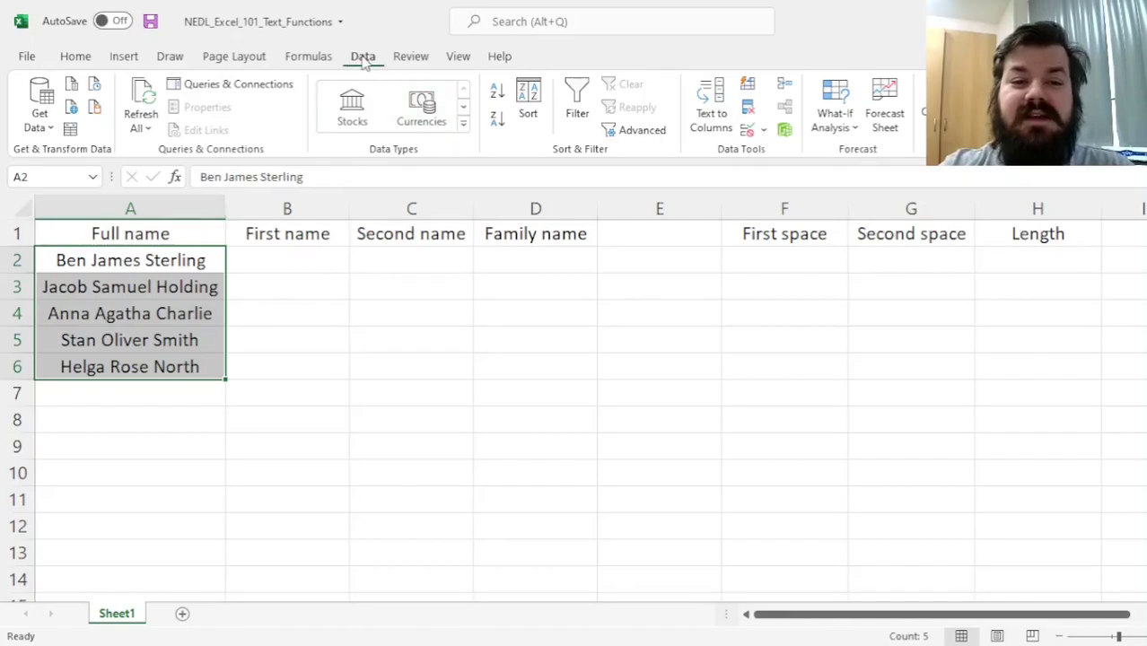
key(ctrl+c)
click(278, 261)
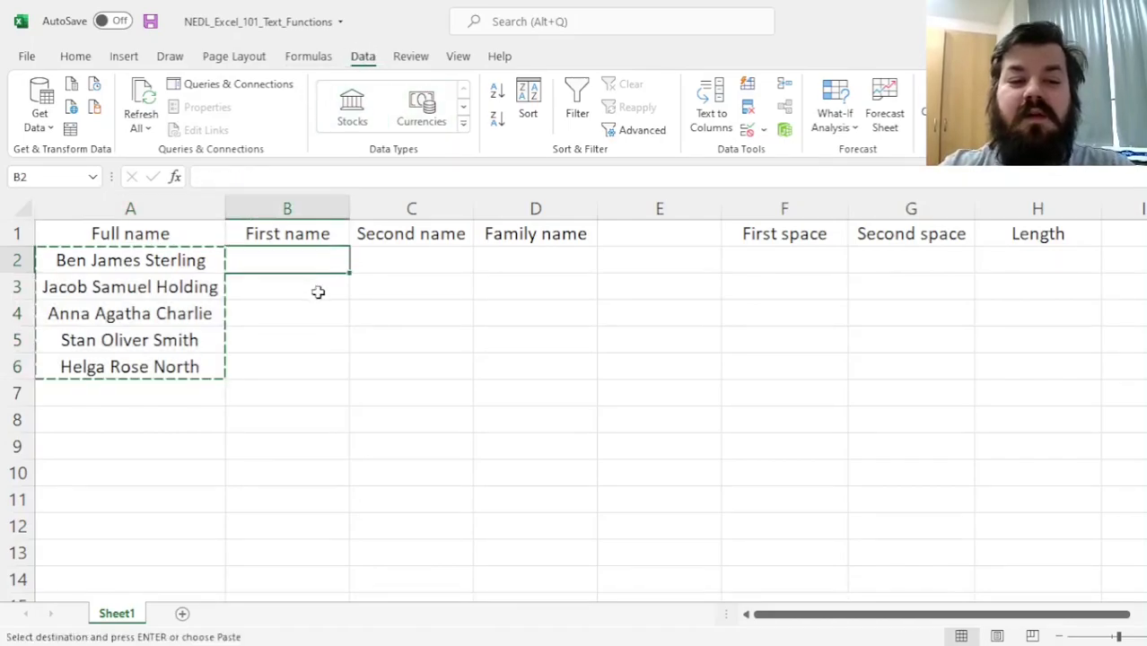
key(ctrl+v)
key(Escape)
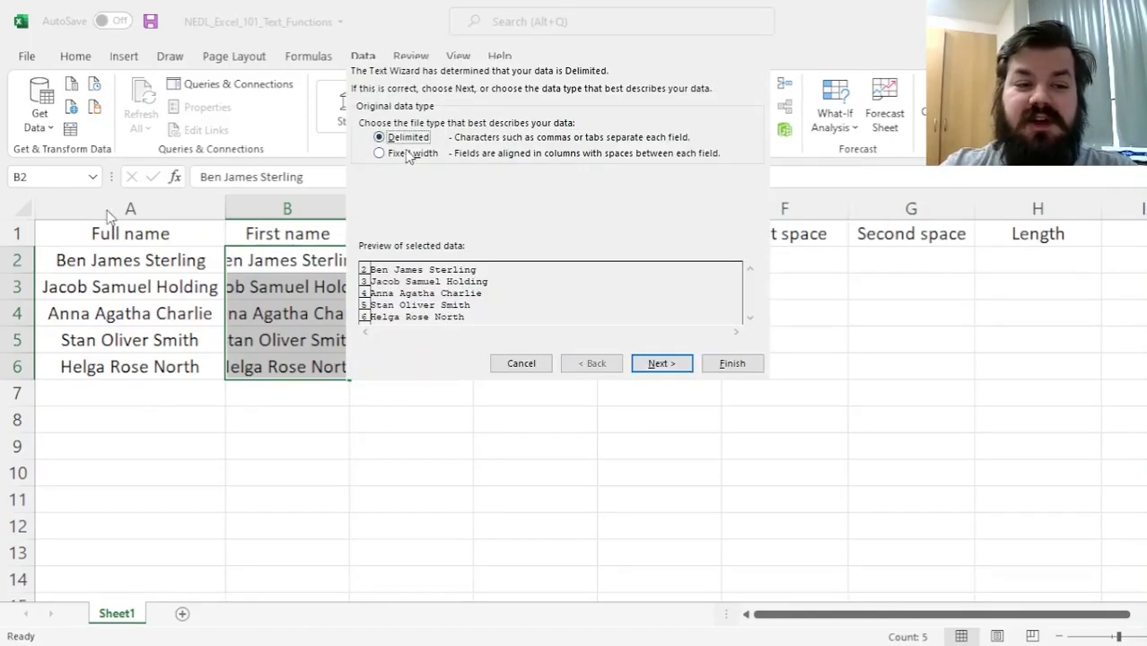
click(661, 363)
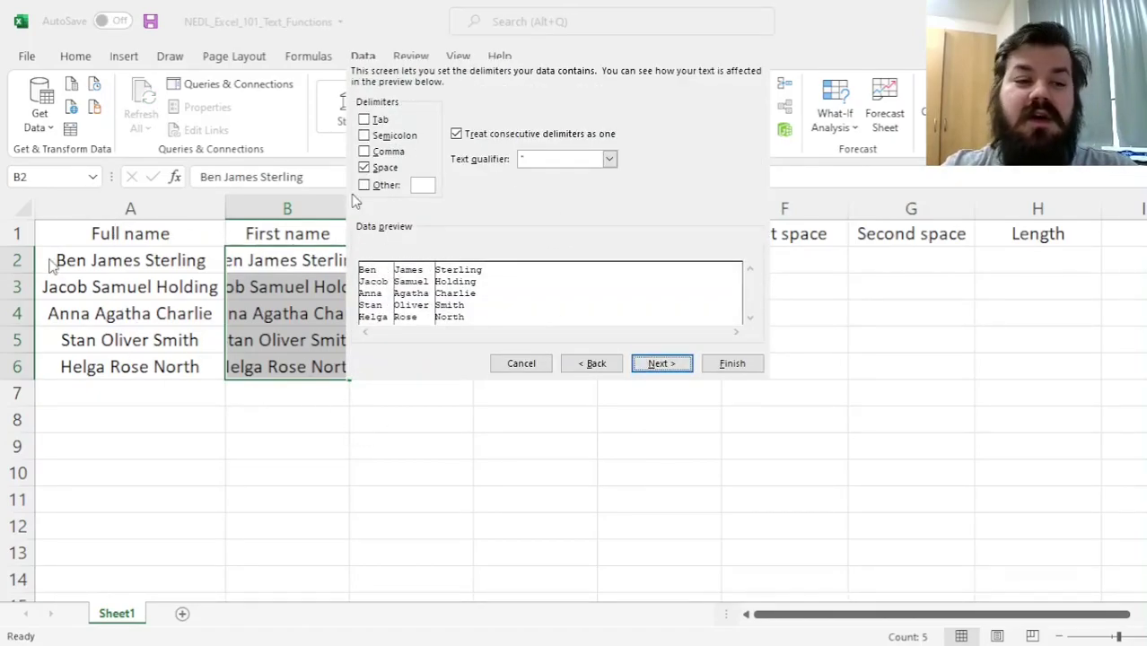
key(Tab)
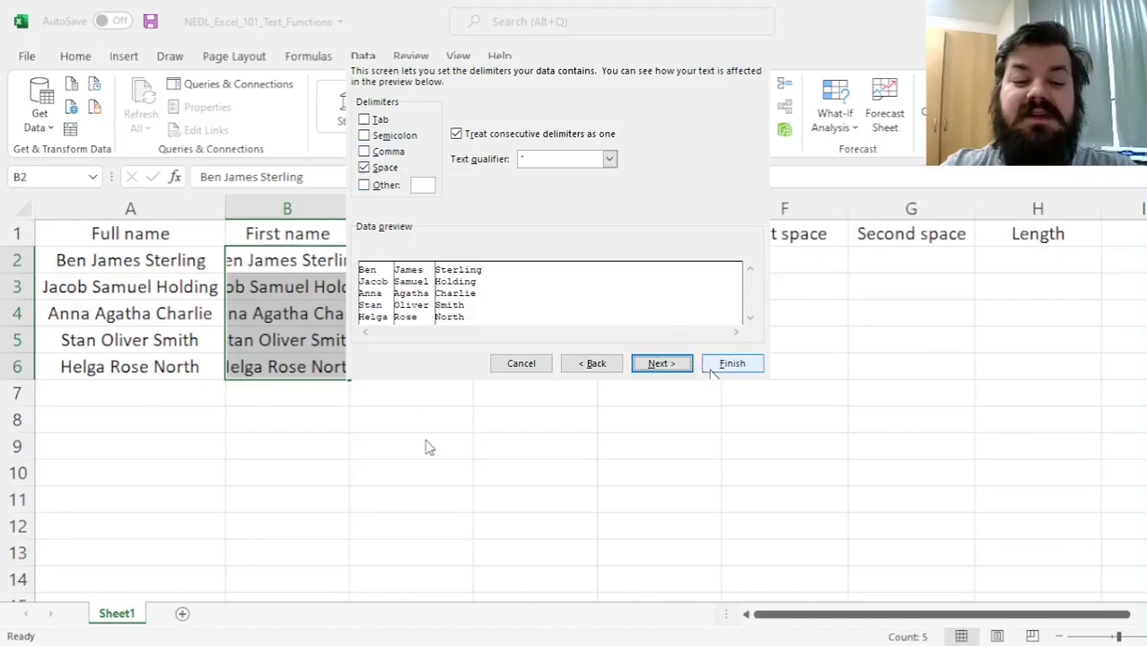
key(Return)
shift+click(510, 364)
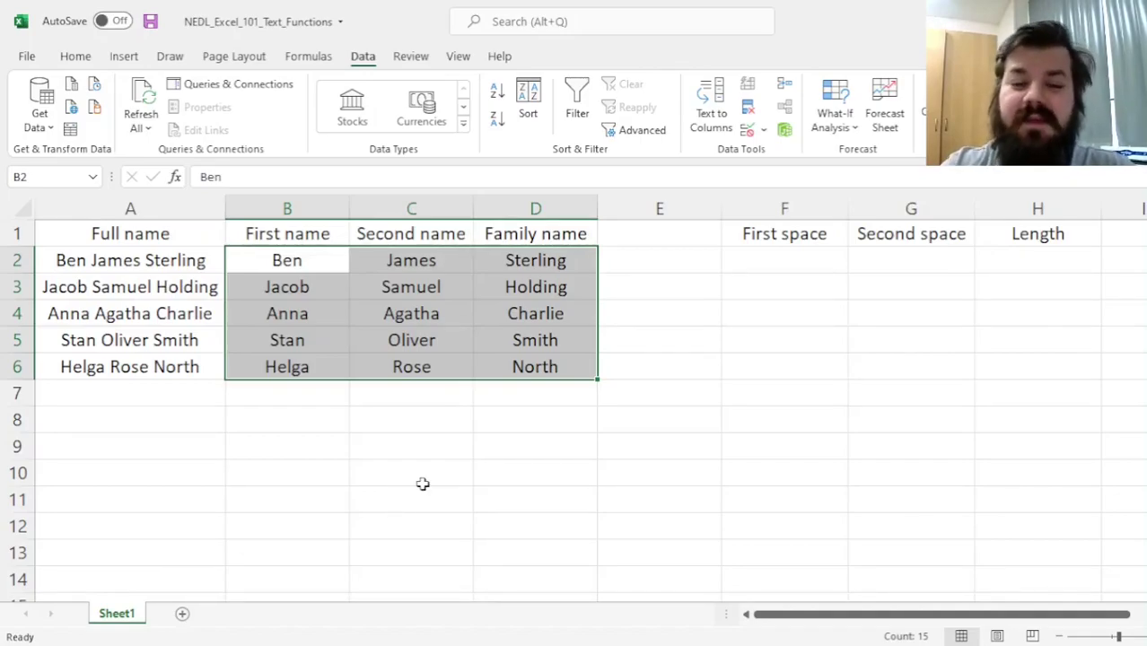
key(Delete)
Enter =FIND(" ",A2) in F2 to get the first space position, 4
click(789, 285)
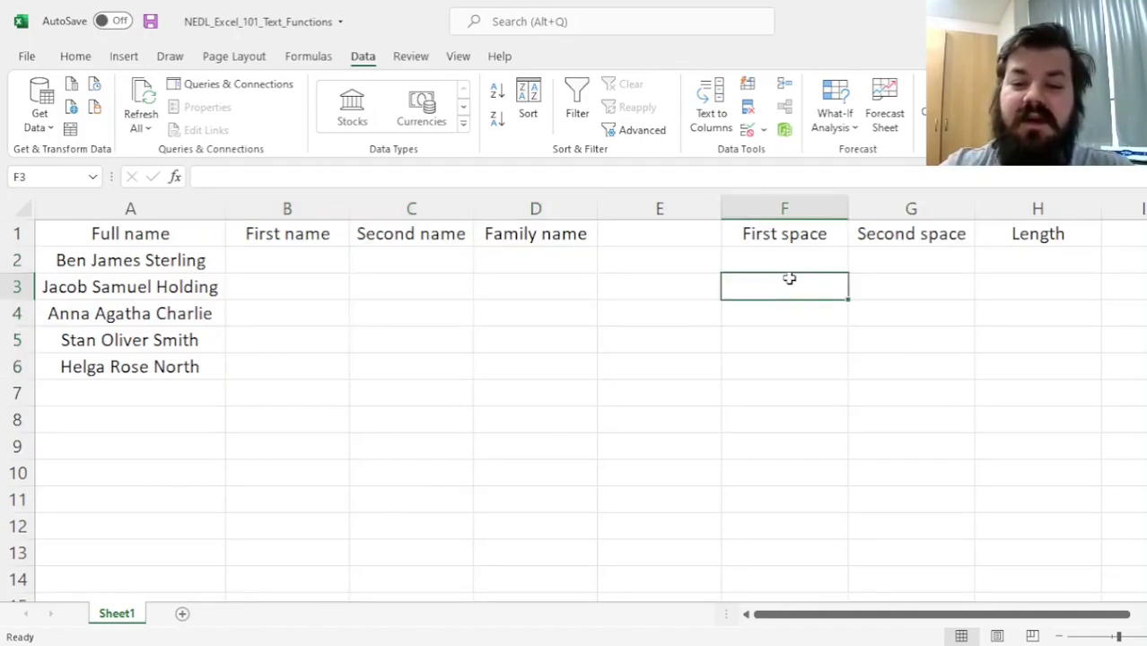
click(786, 260)
text(=FIND)
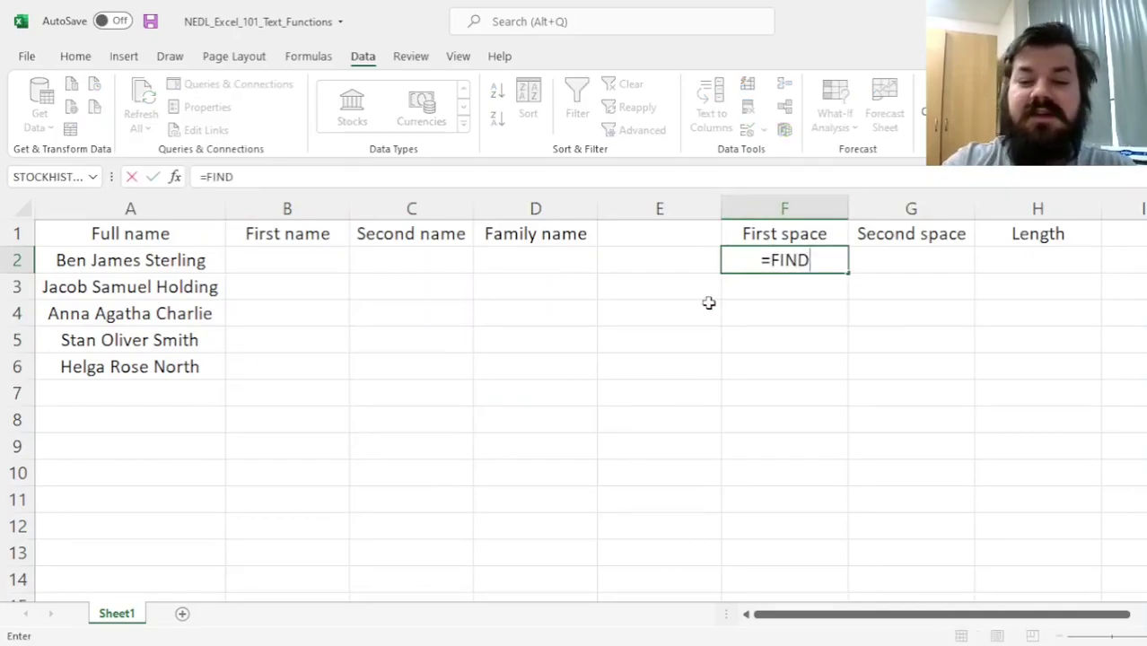
text(()
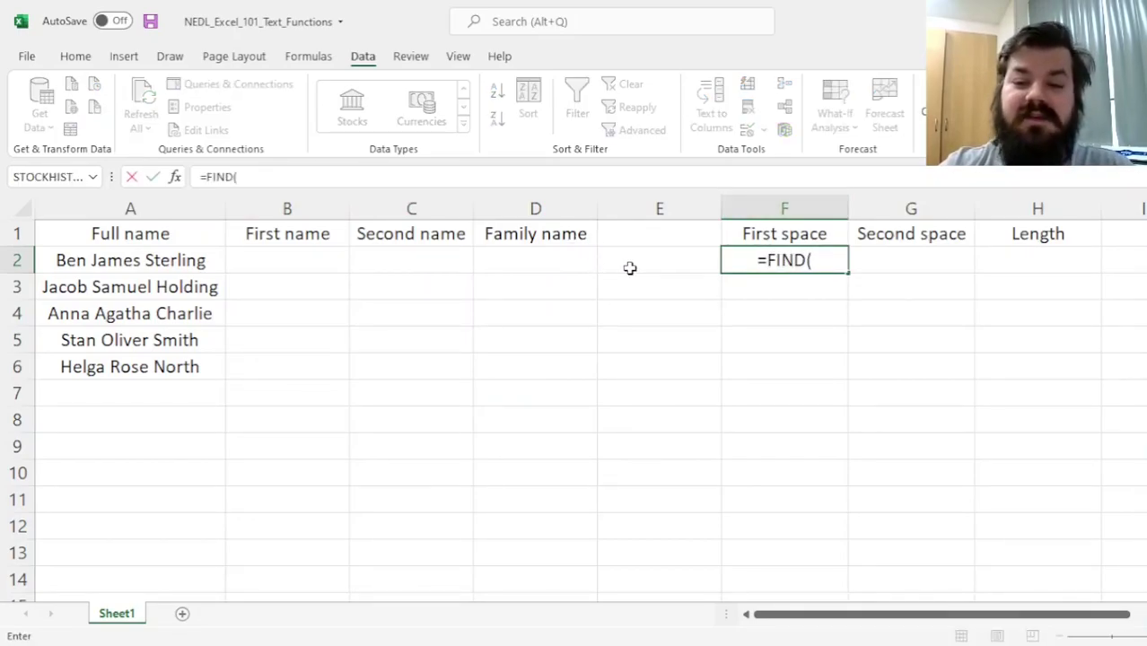
text(" ",)
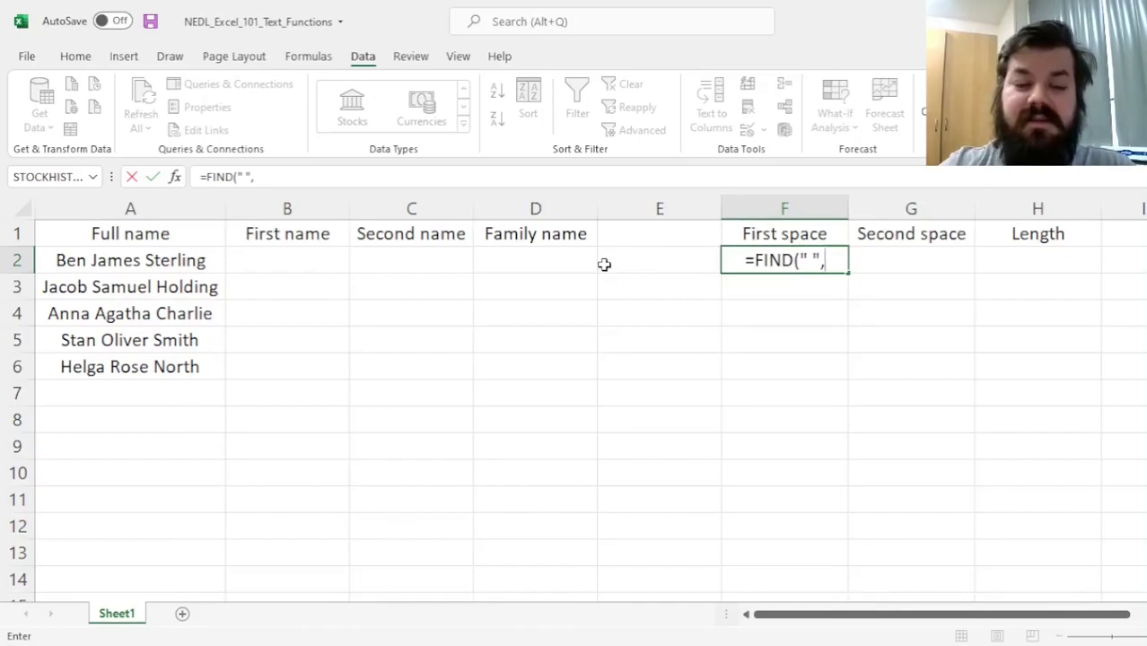
click(196, 264)
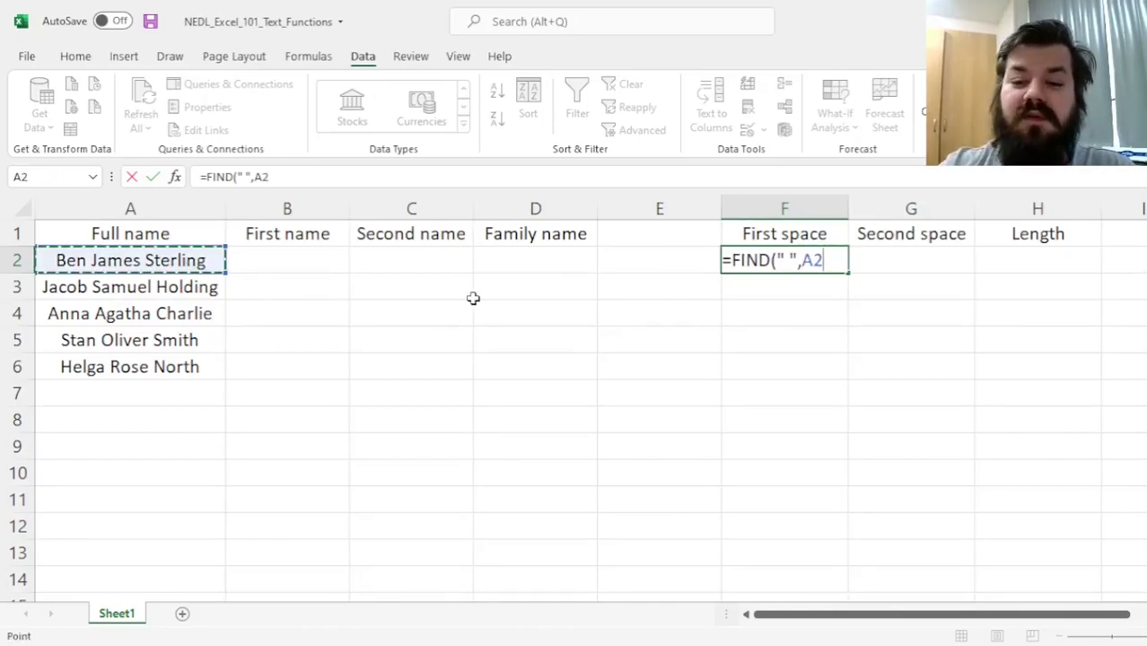
text())
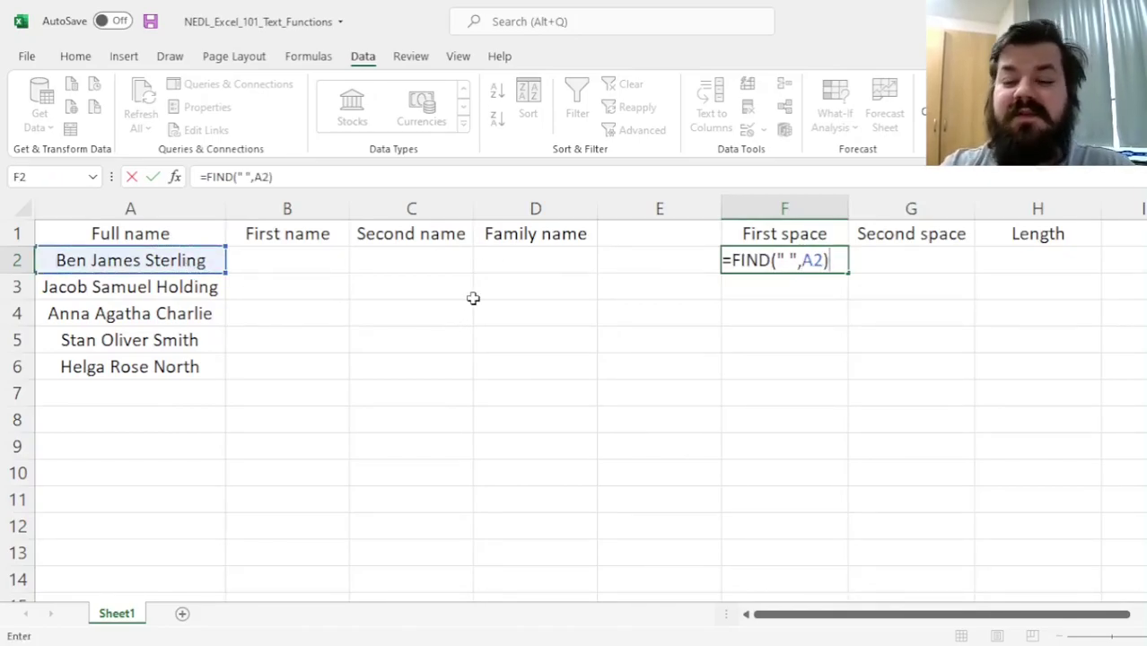
key(Return)
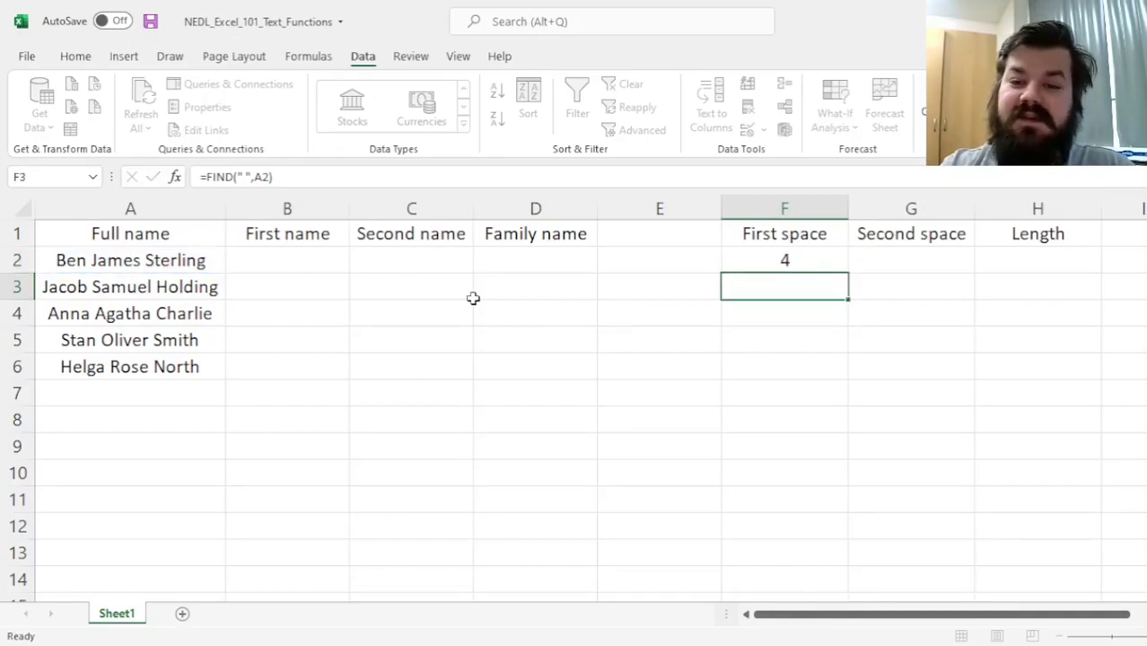
key(Up)
Enter =FIND(" ",A2,F2+1) in G2 so it returns the second space position, 10
click(917, 268)
text(=)
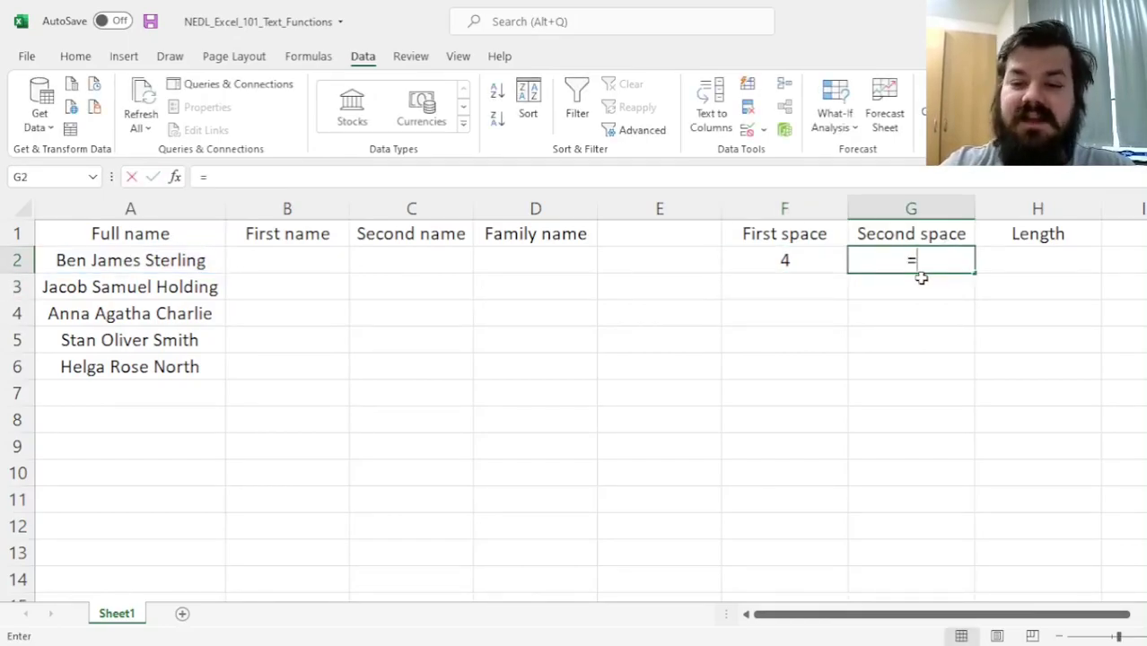
text(FIND(" ",)
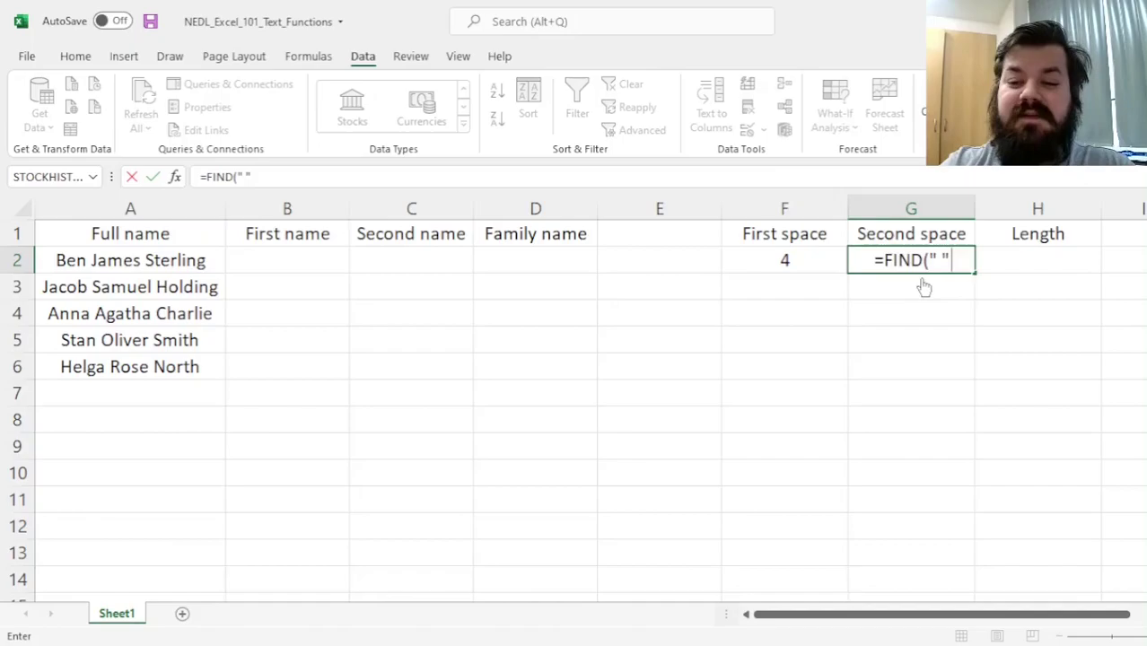
click(154, 265)
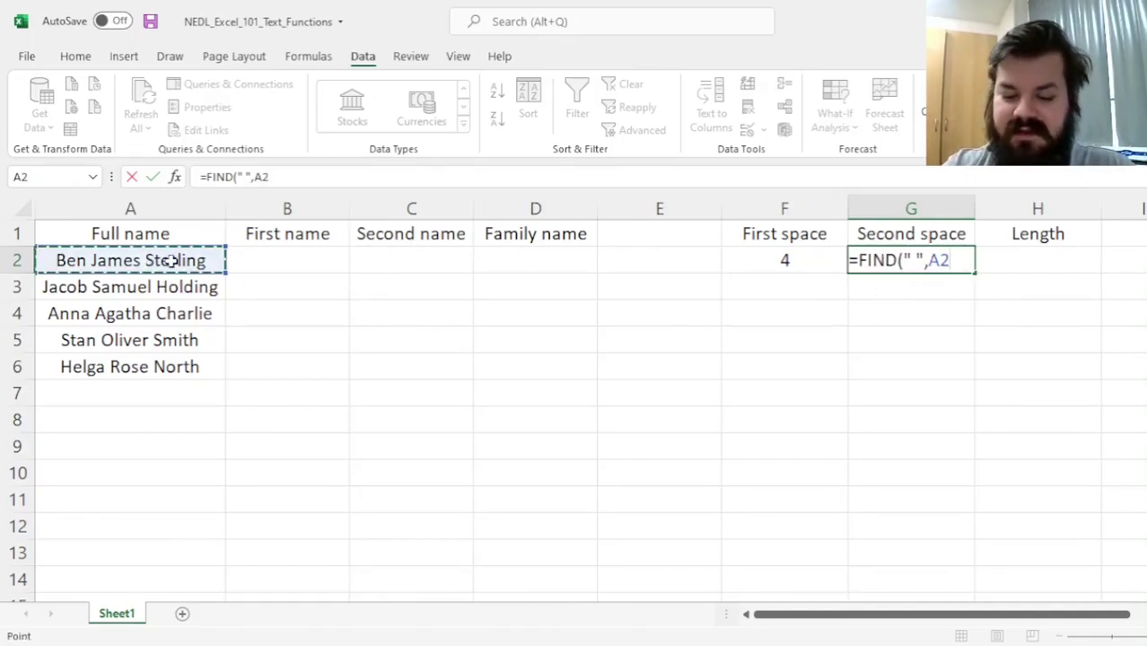
text(,)
click(786, 261)
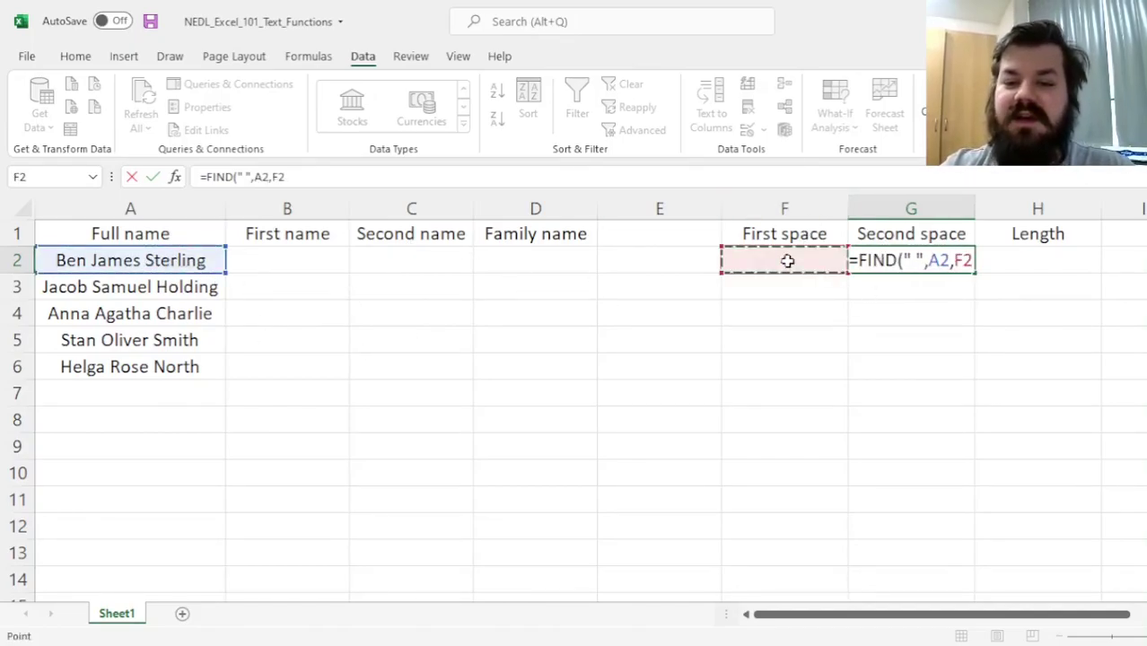
text(+1)
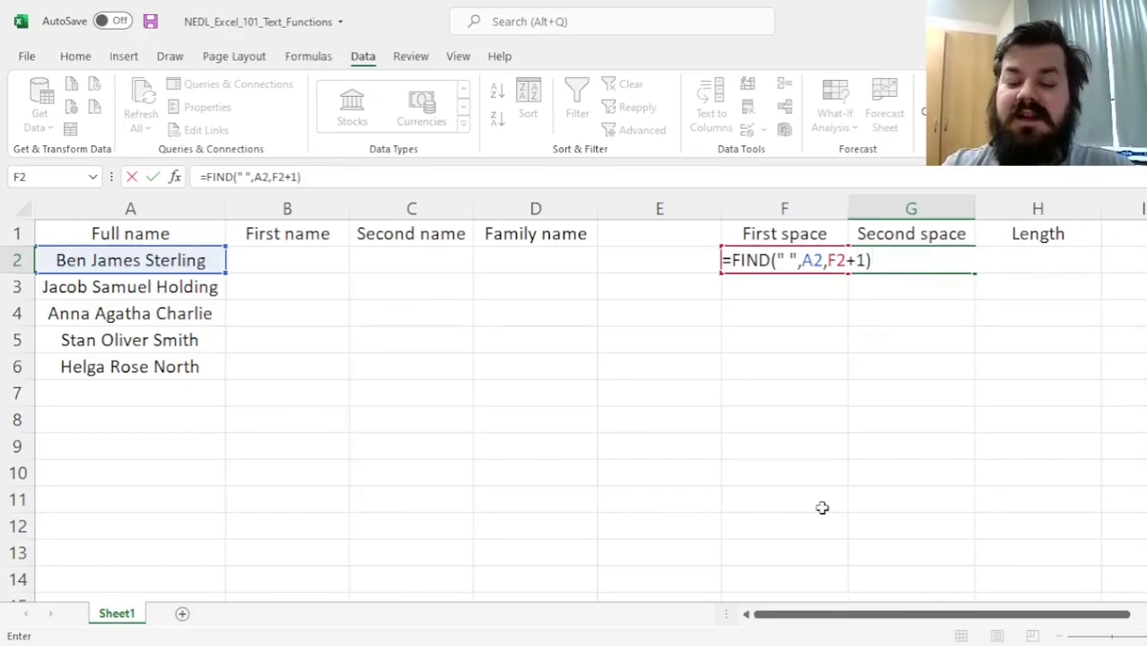
text())
key(Return)
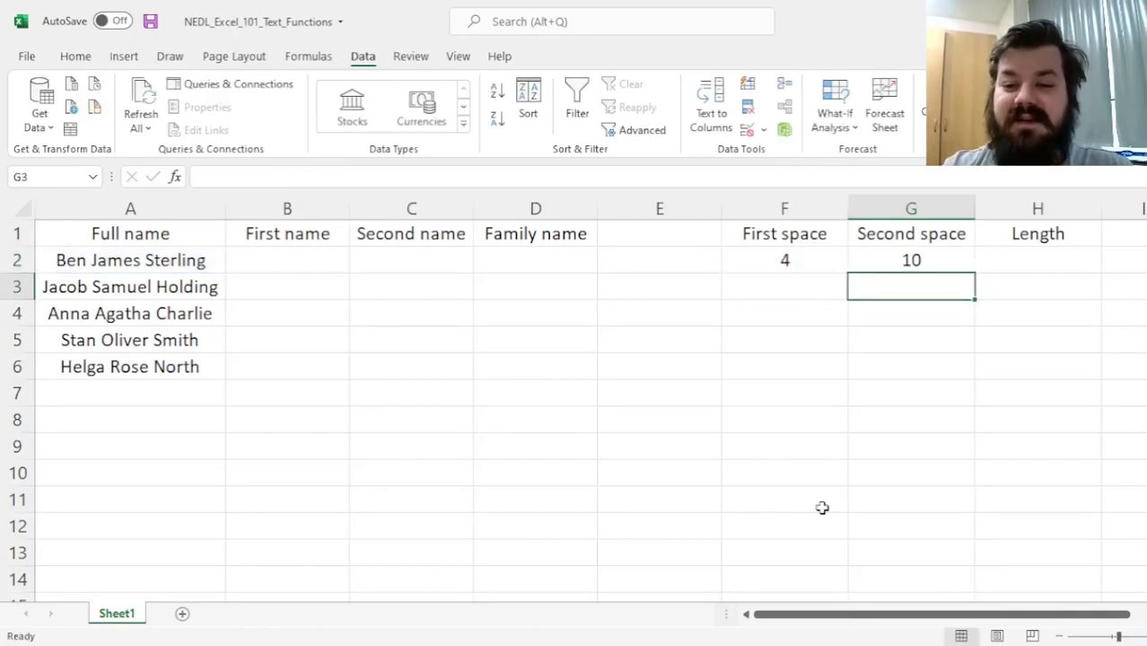
key(Up)
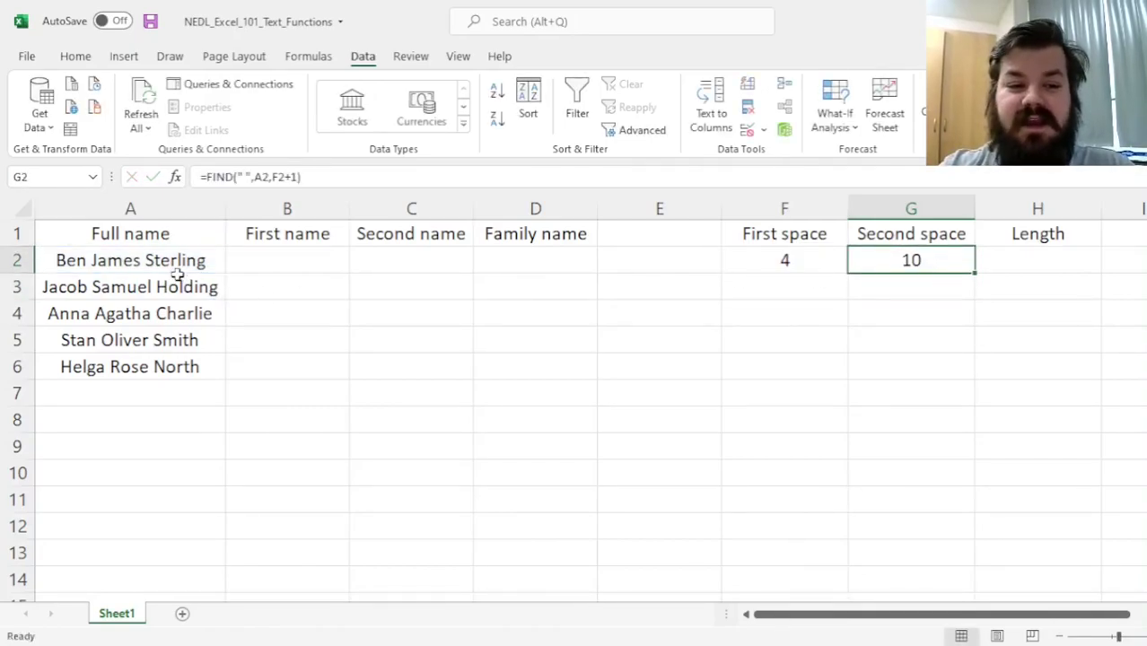
click(167, 262)
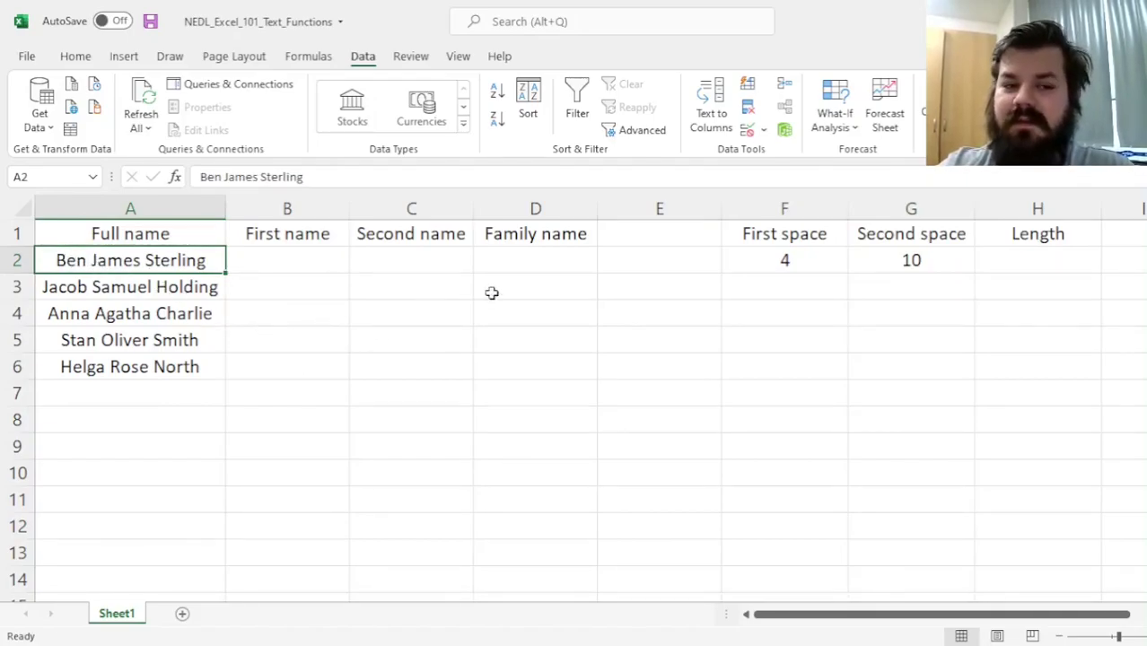
click(1026, 252)
text(=)
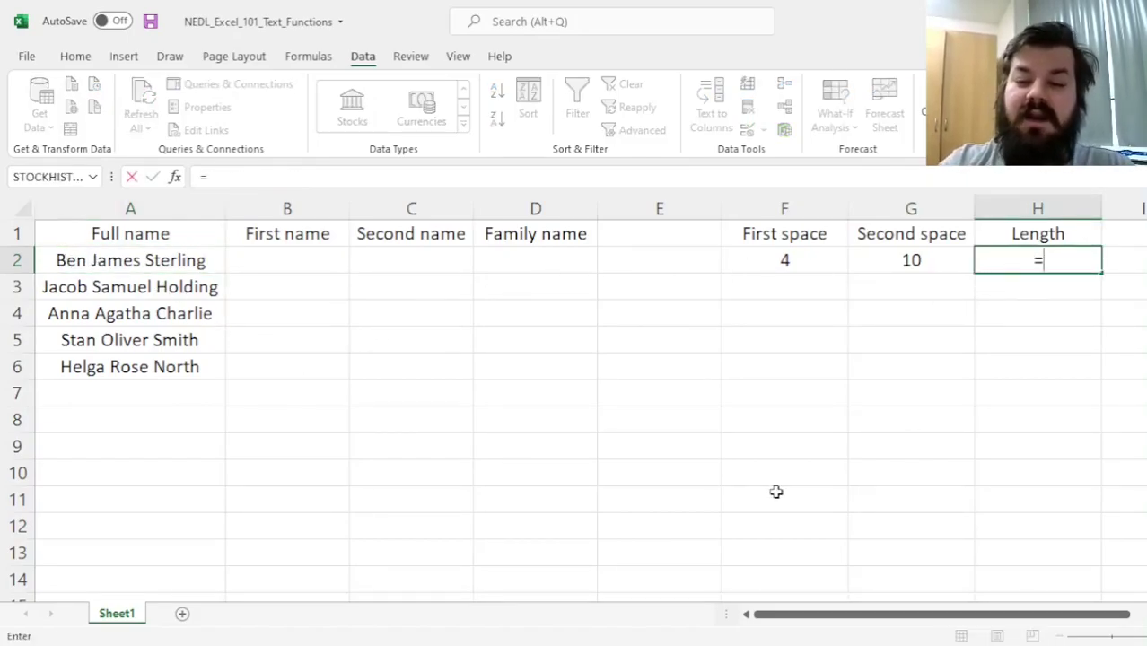
text(LEN()
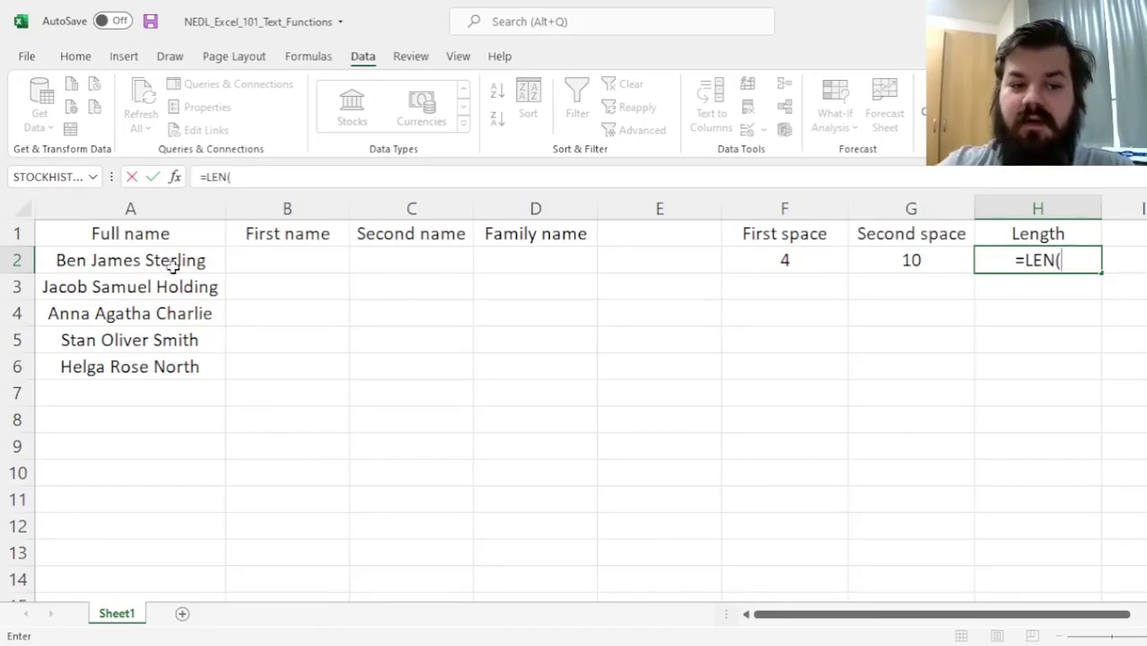
click(174, 260)
text())
key(Return)
key(Up)
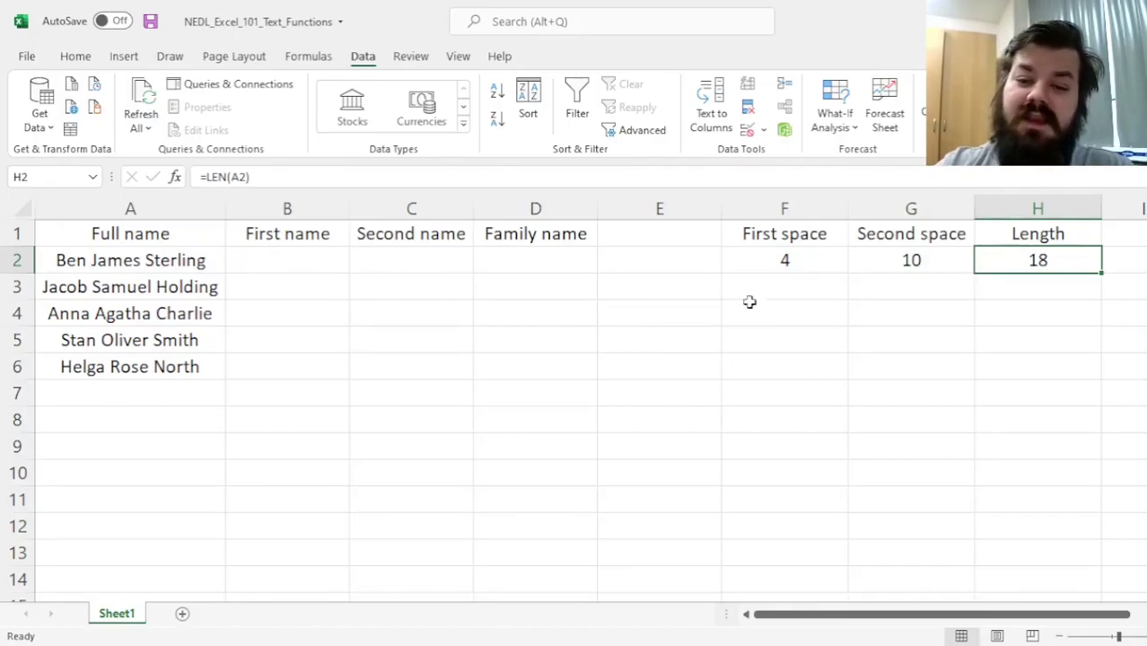
drag(777, 269, 1002, 278)
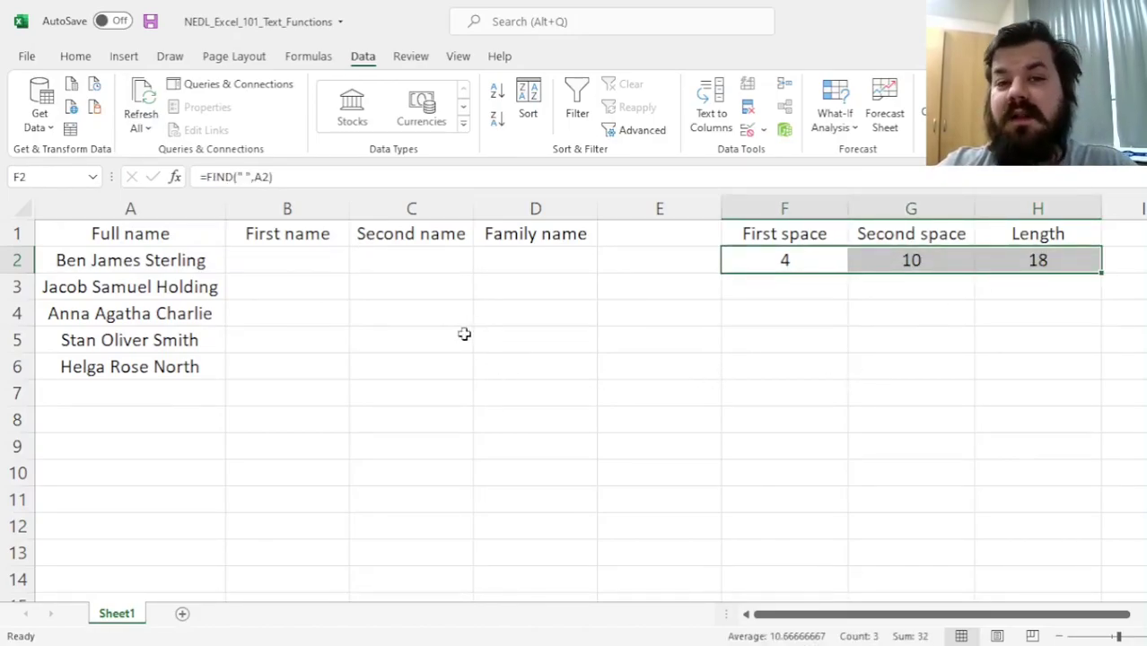
click(300, 235)
click(406, 239)
click(515, 242)
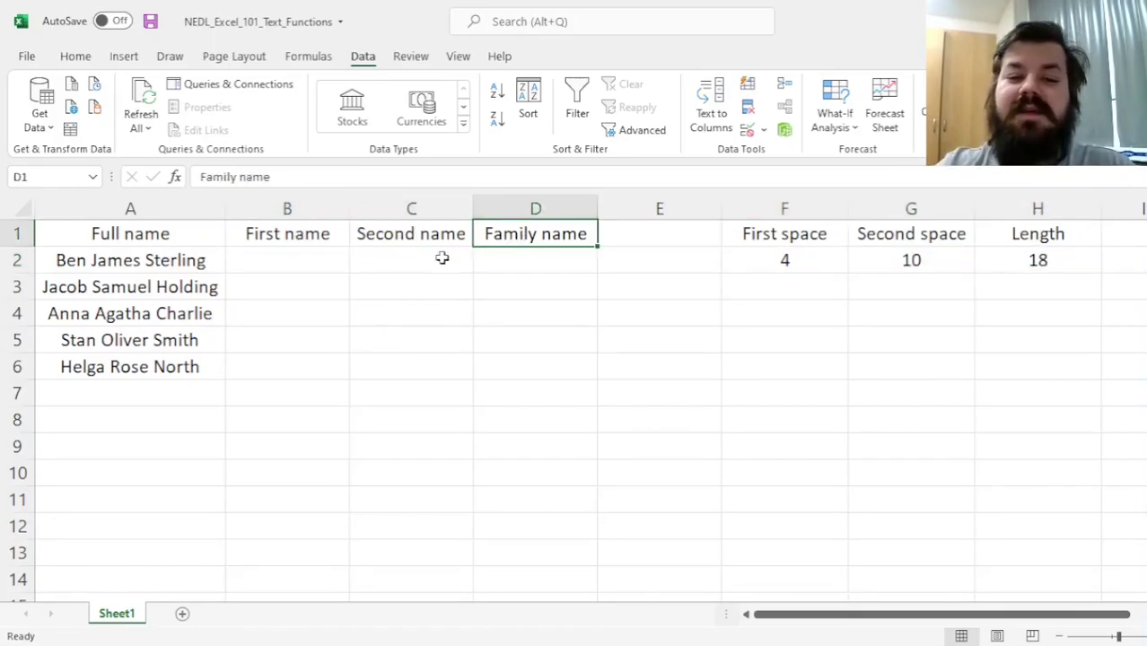
Enter =LEFT(A2,F2-1) in B2 to extract the first name Ben
click(312, 264)
text(=)
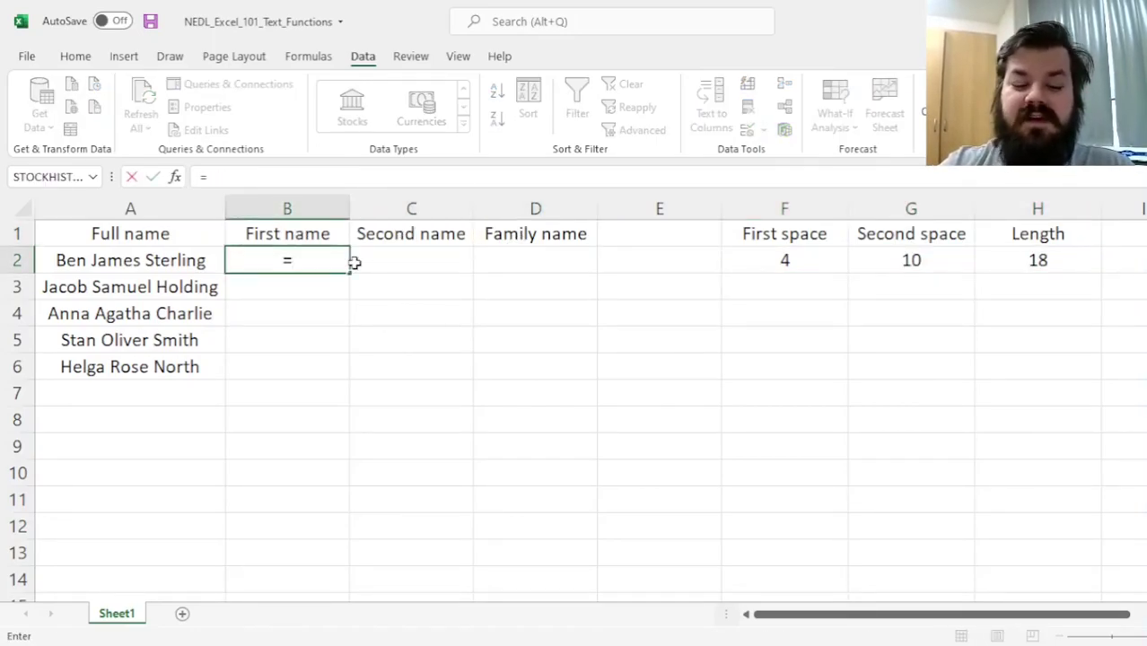
text(LEFT()
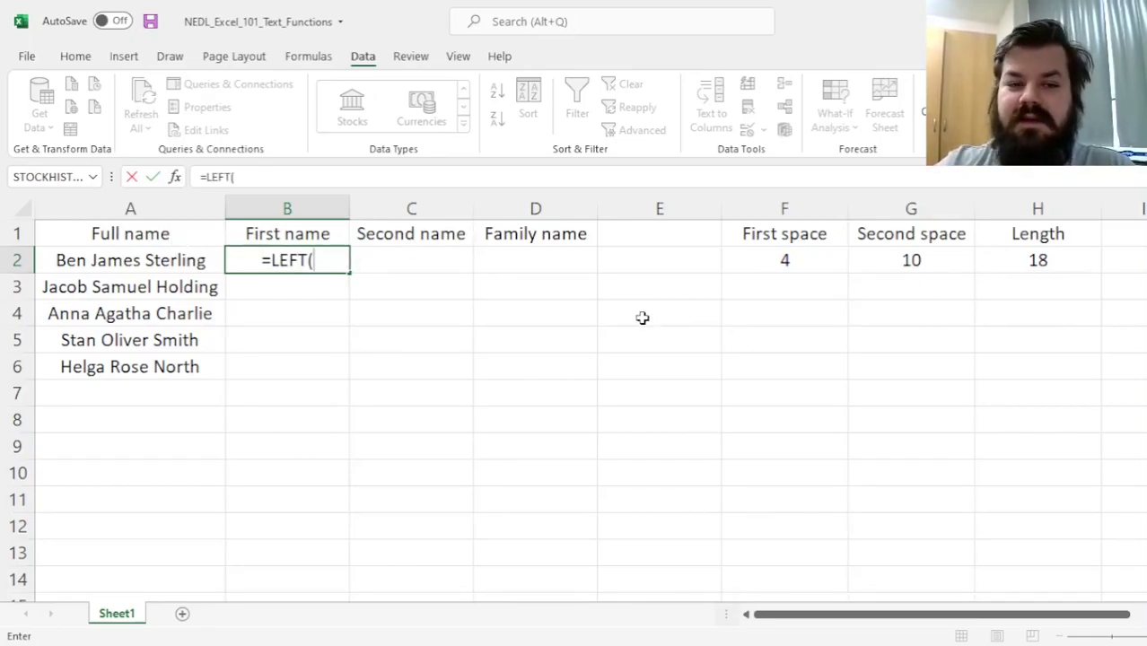
click(130, 259)
text(,)
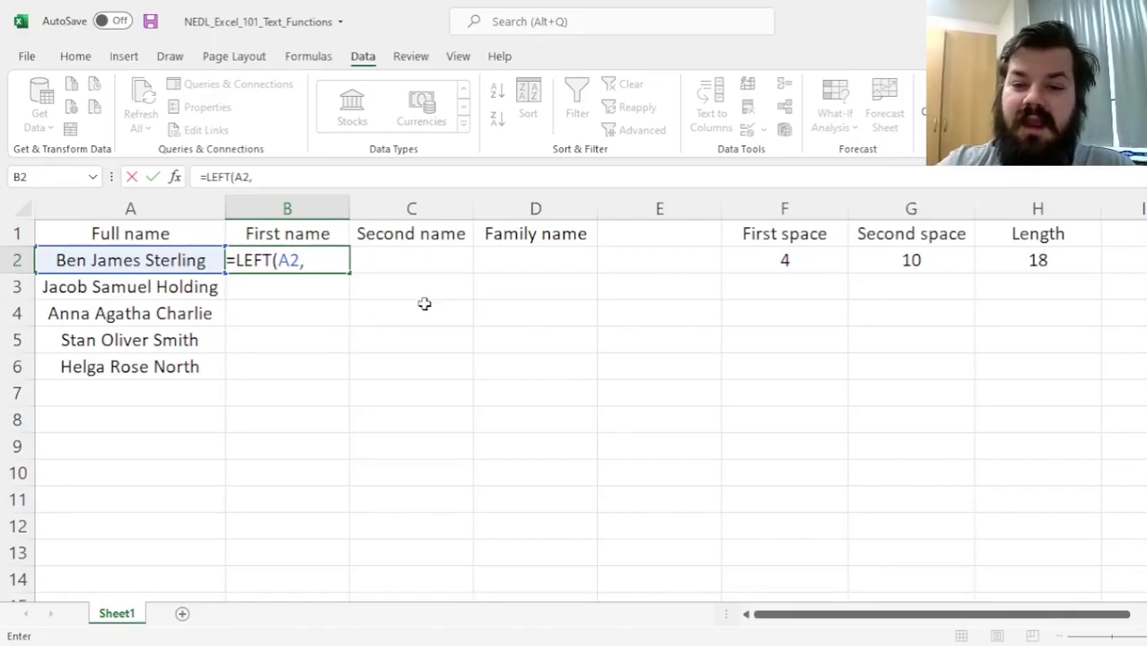
click(784, 260)
text(-1)
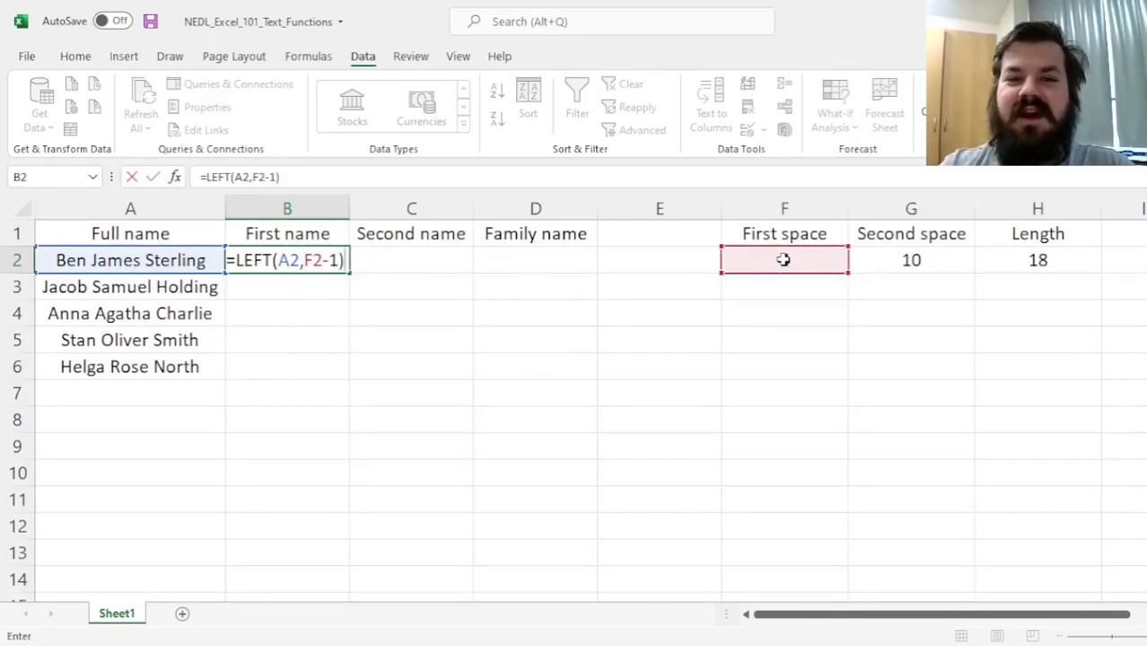
text())
key(Return)
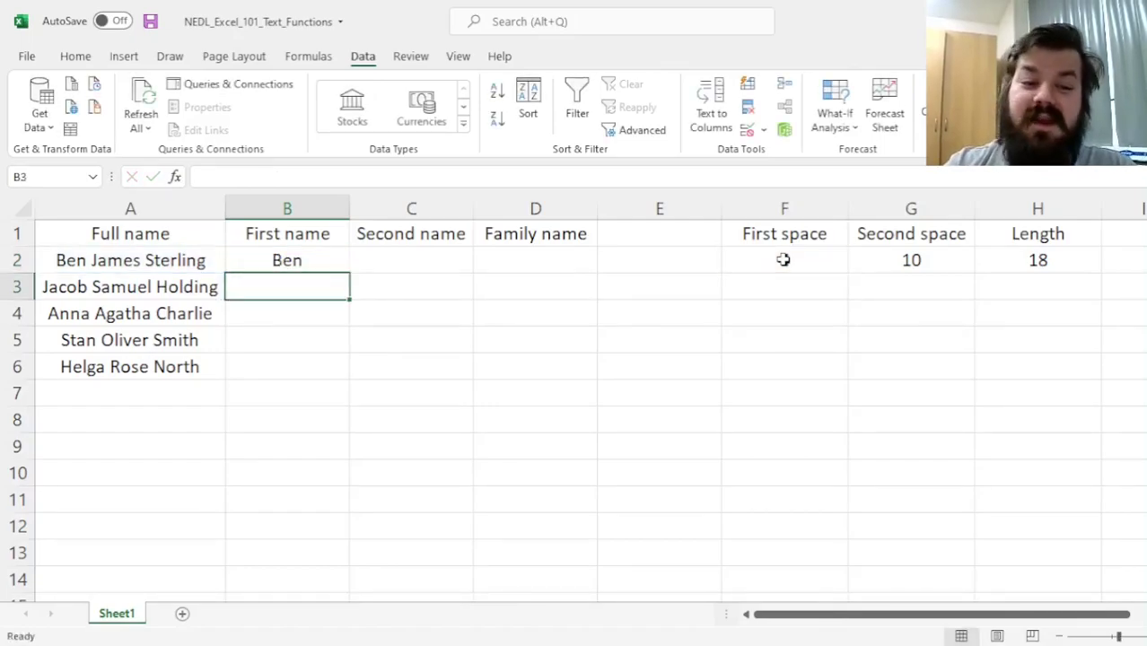
key(Up)
Enter =RIGHT(A2,H2-G2) in D2 to extract the family name Sterling
click(402, 257)
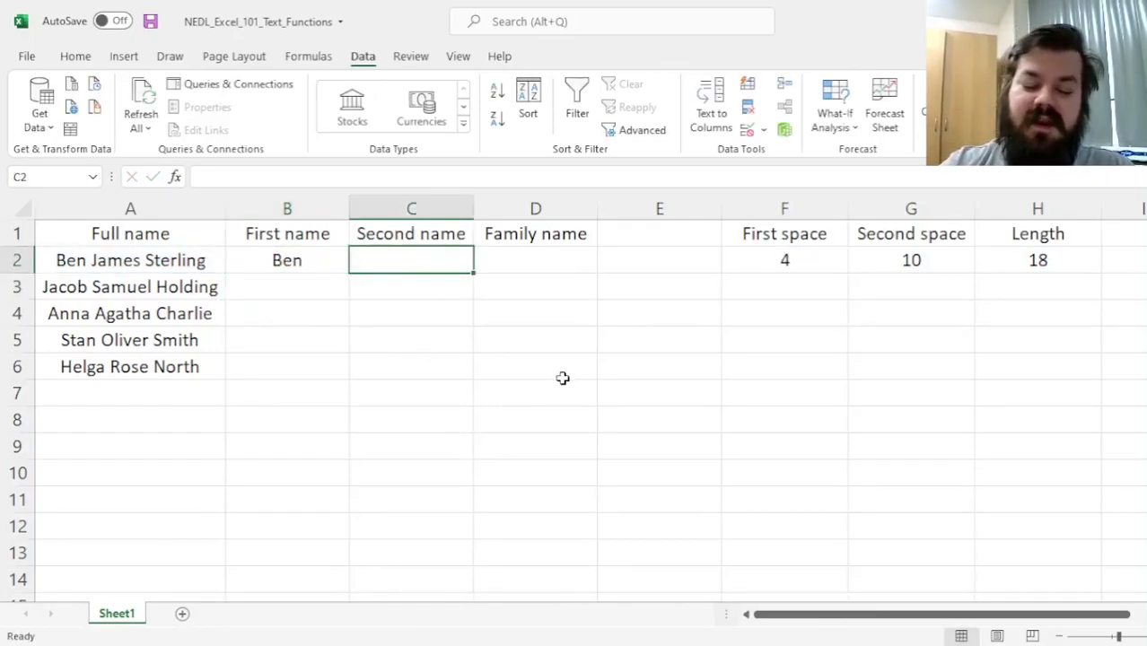
key(Right)
text(=)
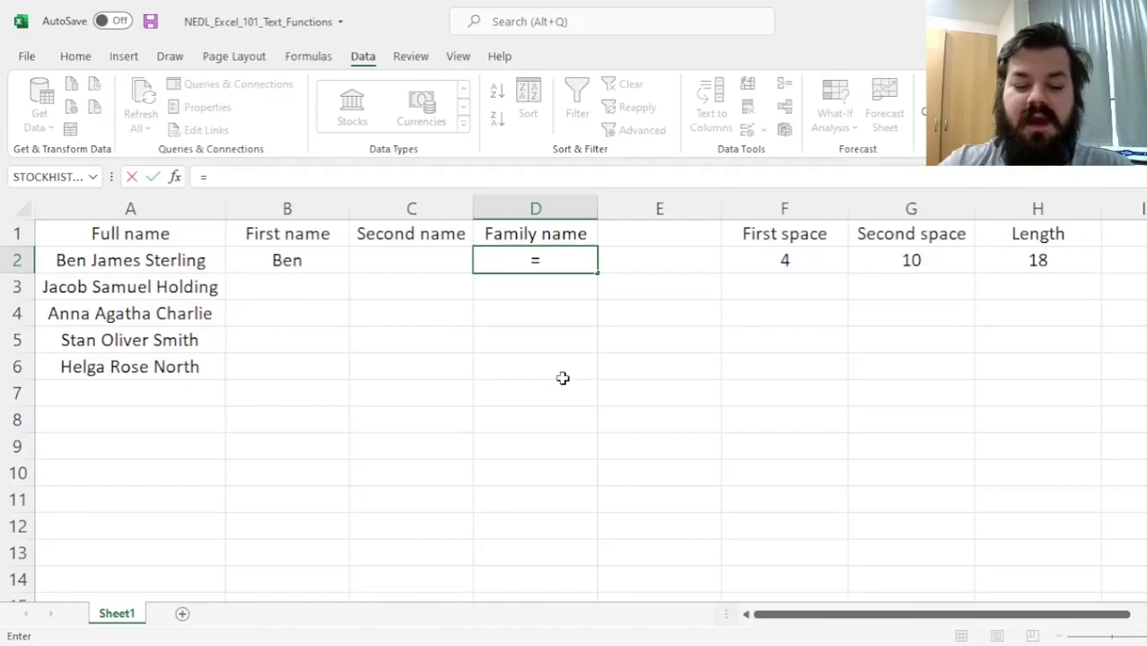
text(RIGHT()
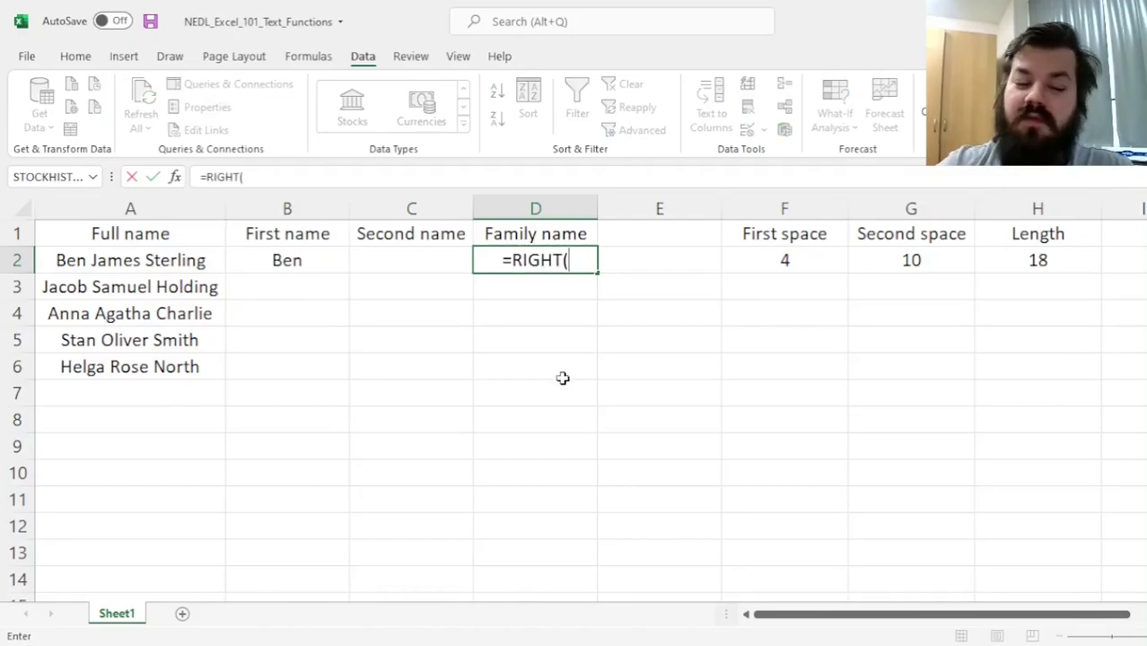
click(154, 257)
text(,)
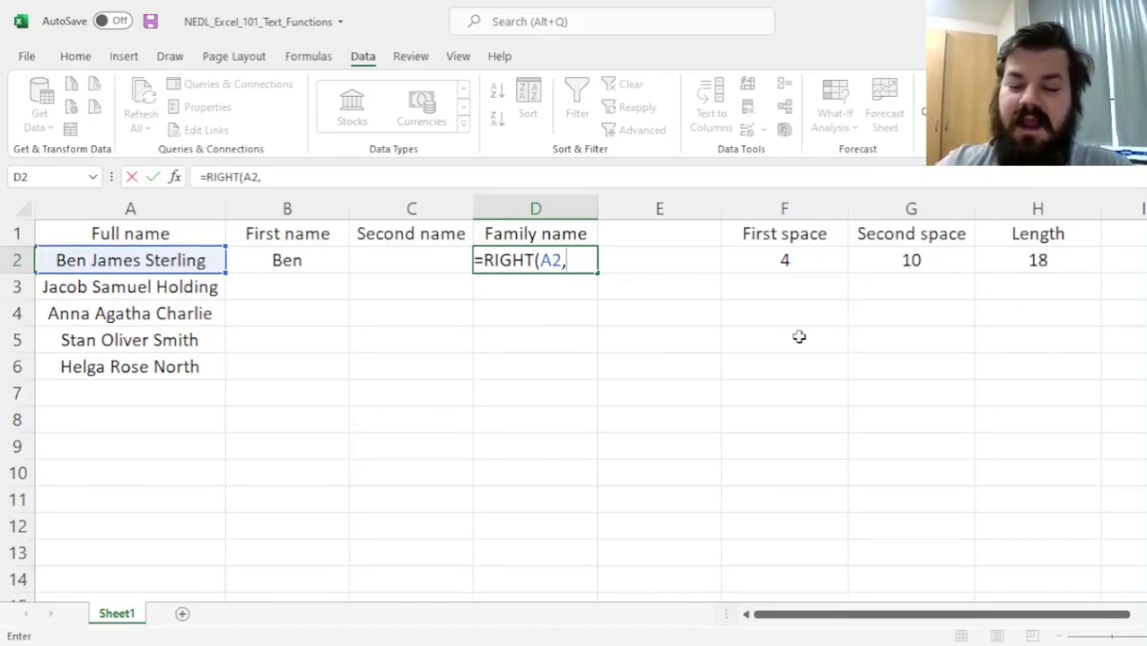
click(1046, 255)
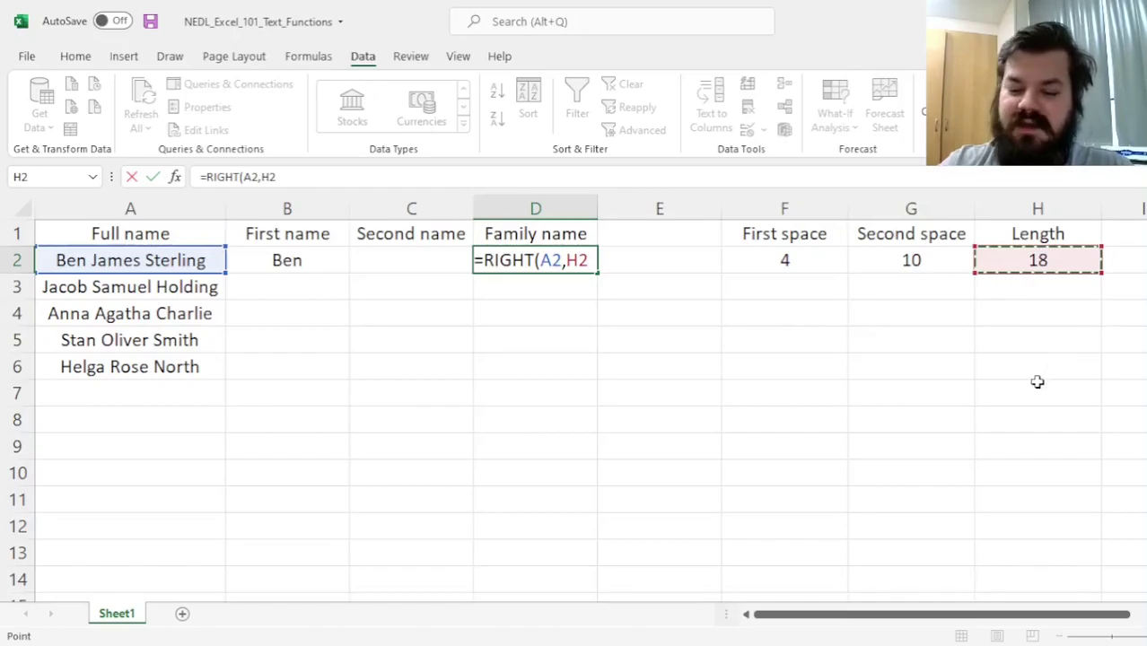
text(-)
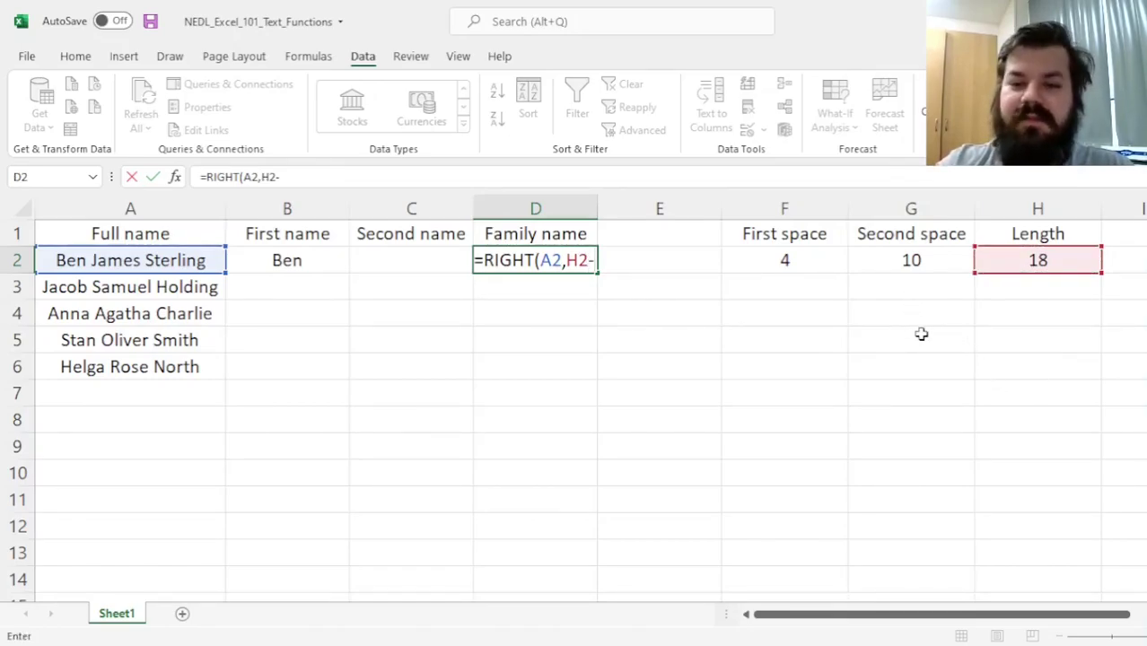
click(913, 257)
text())
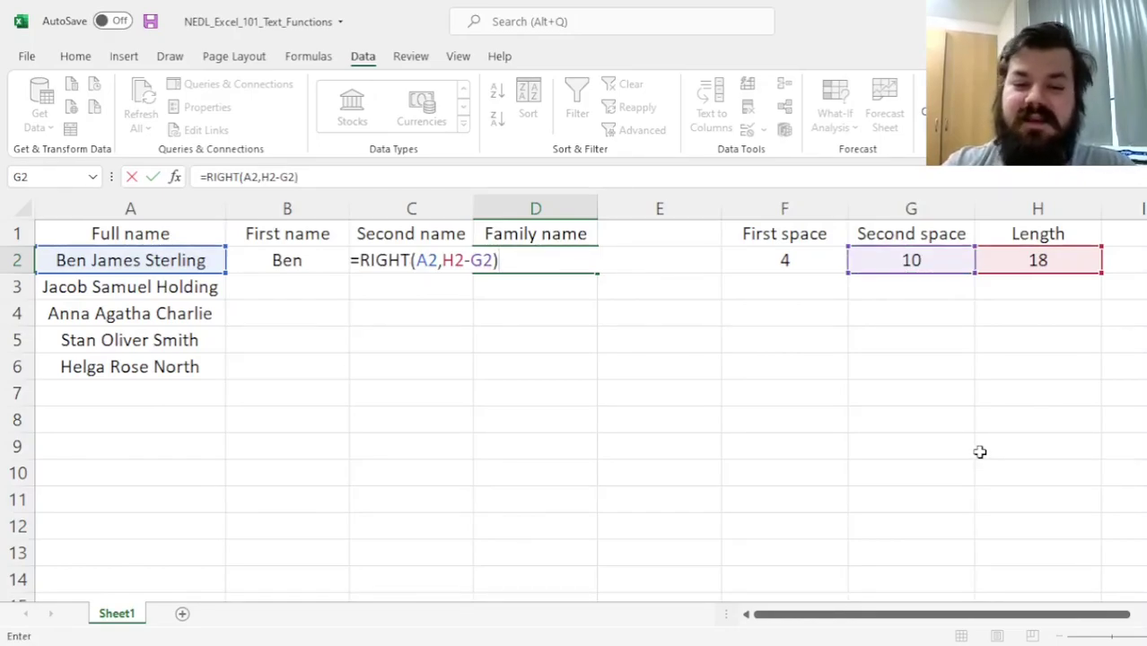
key(Return)
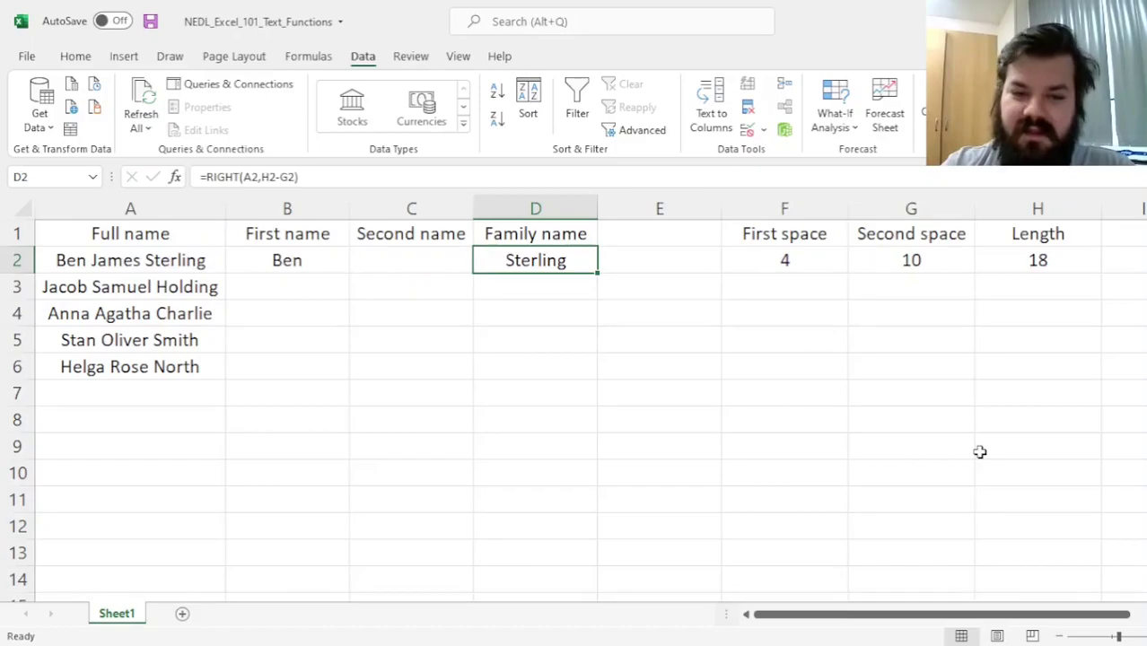
key(Left)
Enter =MID(A2,F2+1,G2-F2-1) in C2 to extract the second name James
text(=)
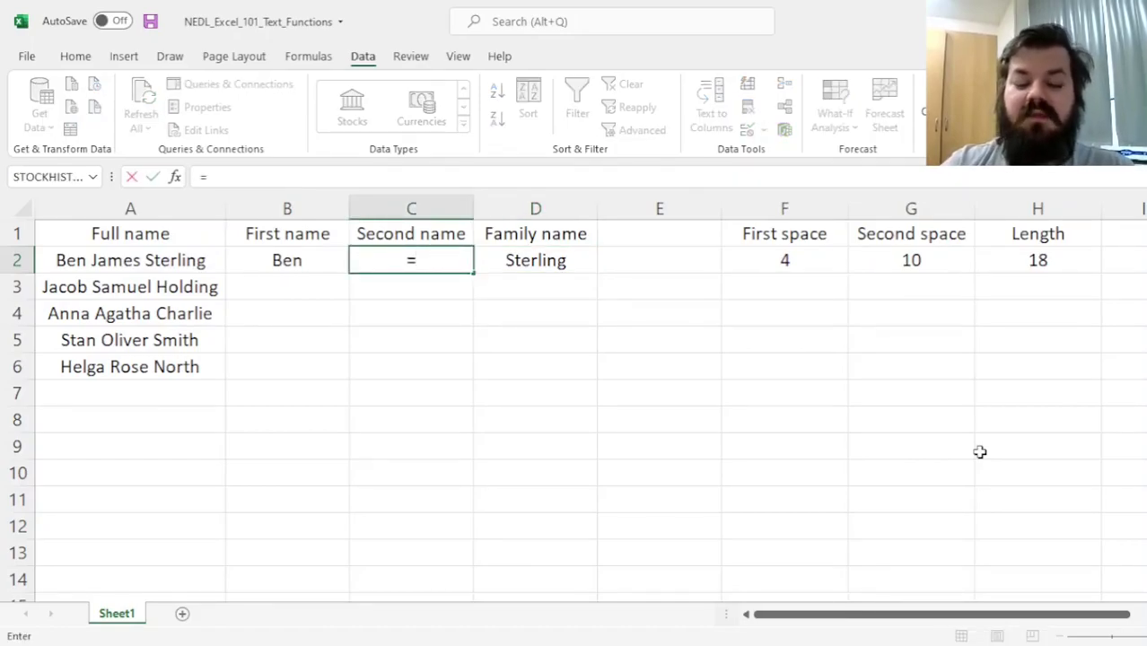
text(MID()
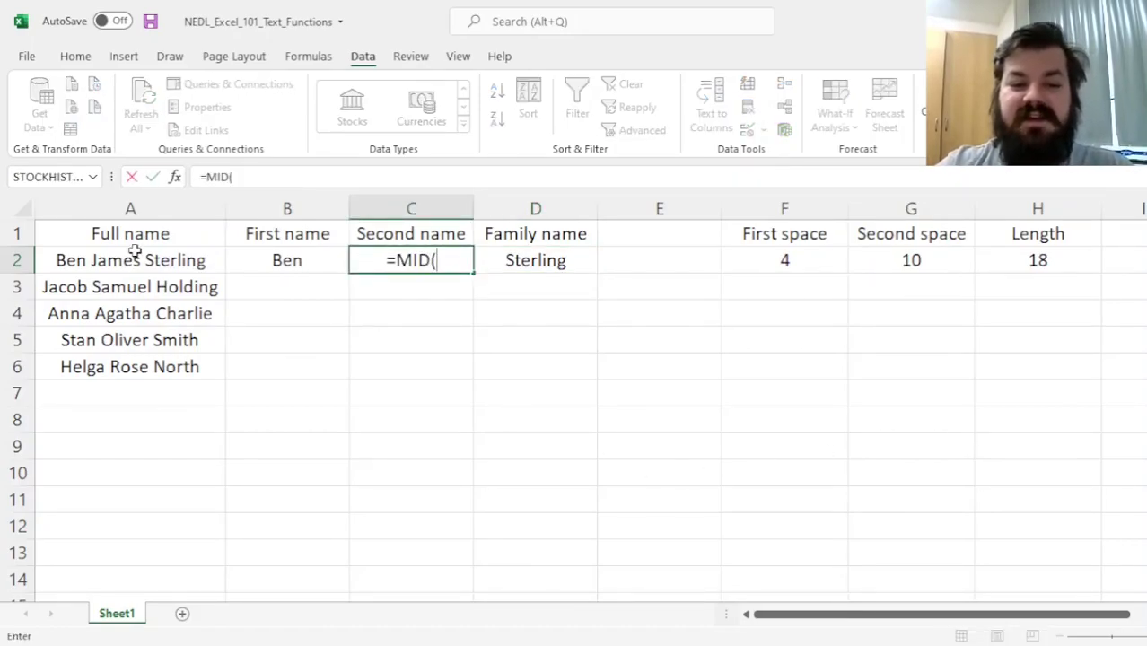
click(133, 259)
text(,)
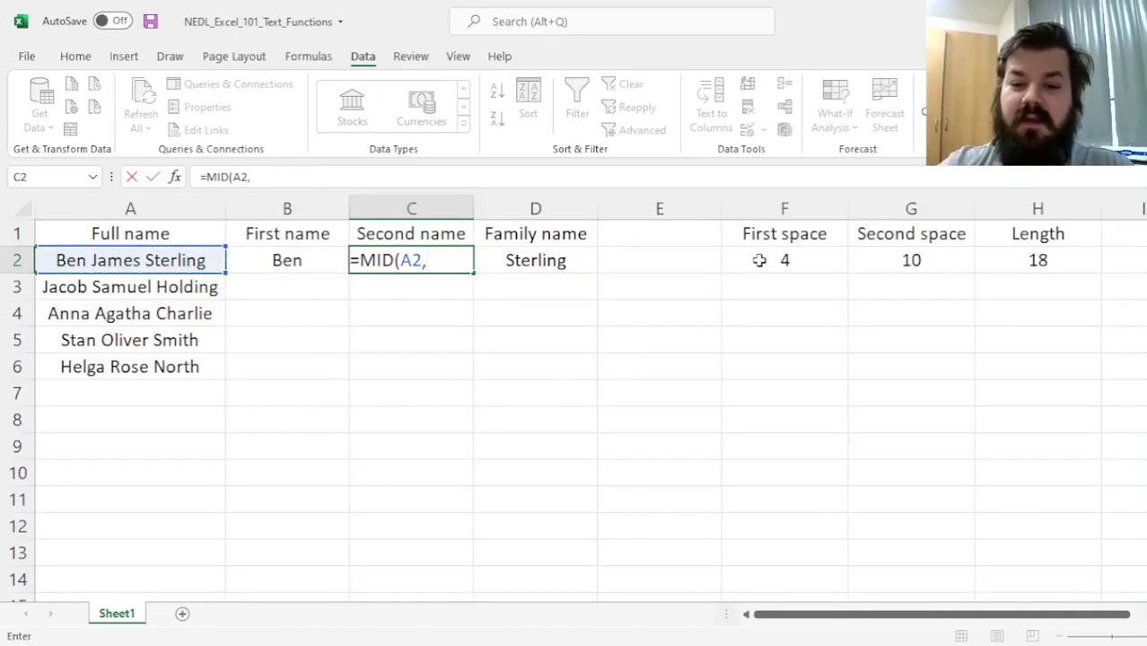
click(759, 259)
text(+1,)
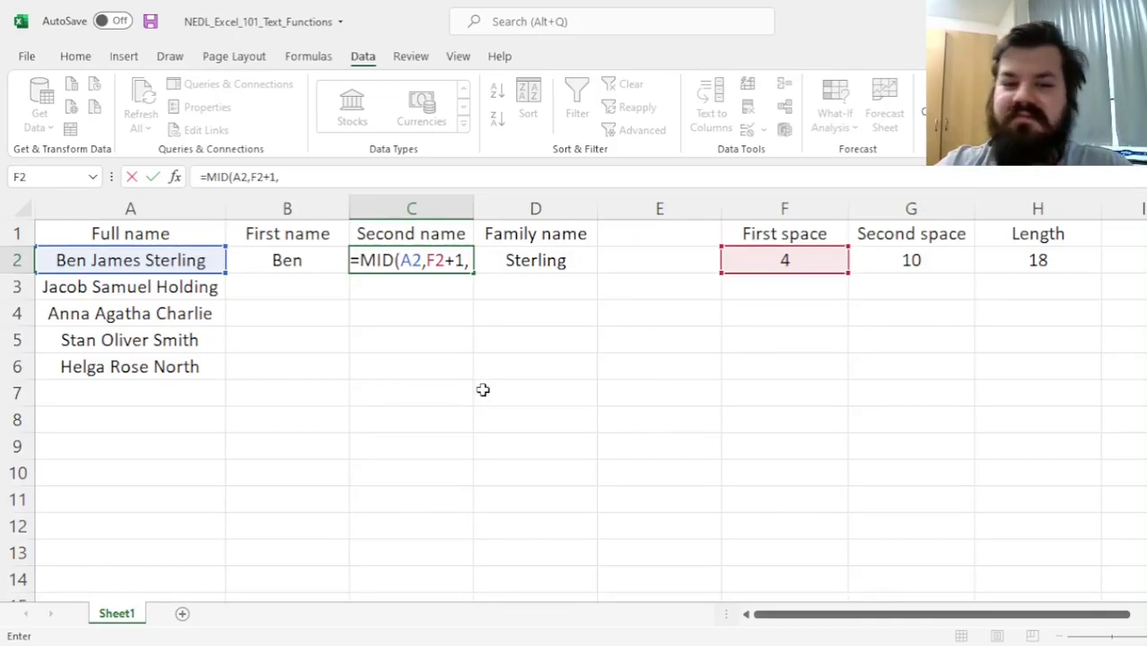
click(911, 260)
text(-)
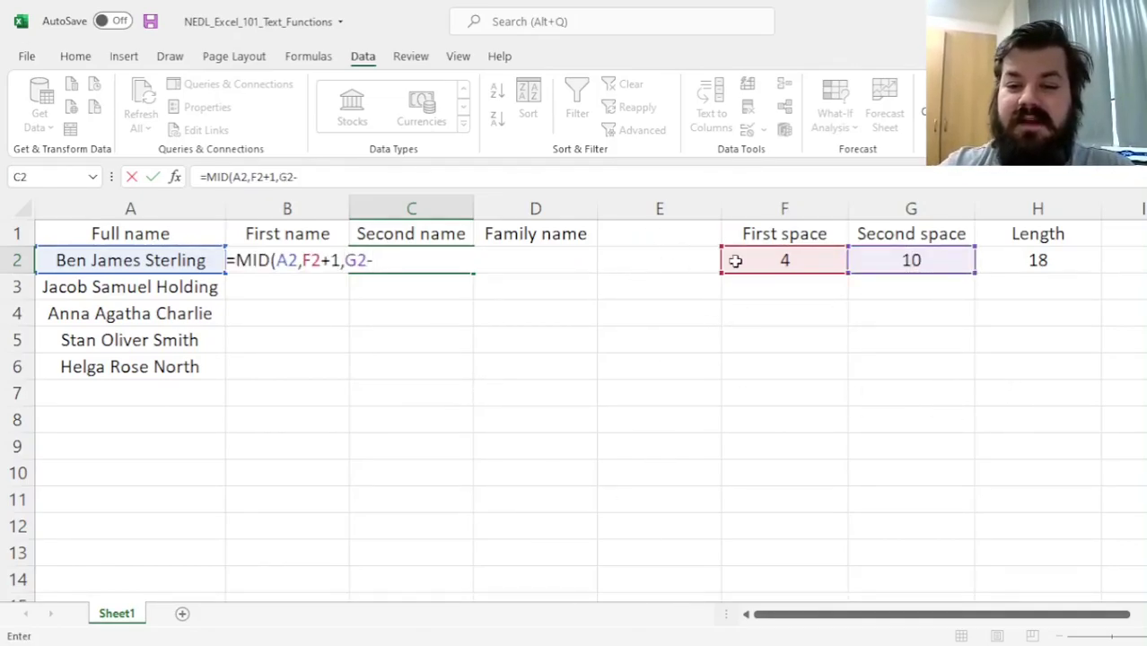
click(746, 260)
text(-1)
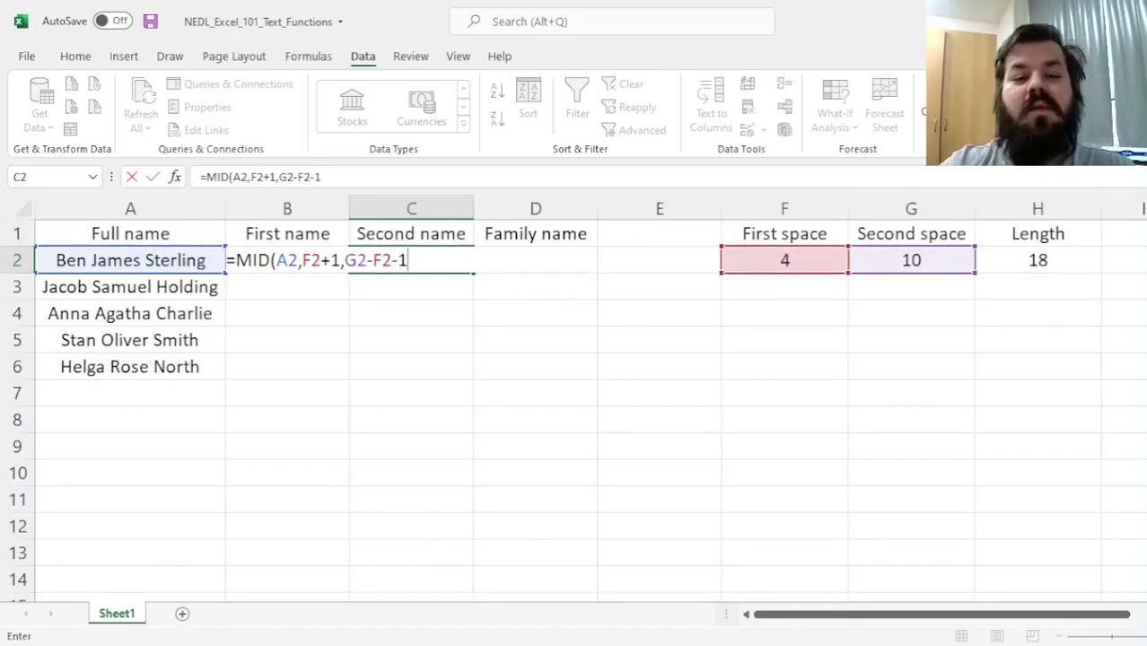
key(Return)
key(Up)
Fill B2:H2's formulas down to row 6 and review the split names in B2:D6
drag(332, 268, 1089, 390)
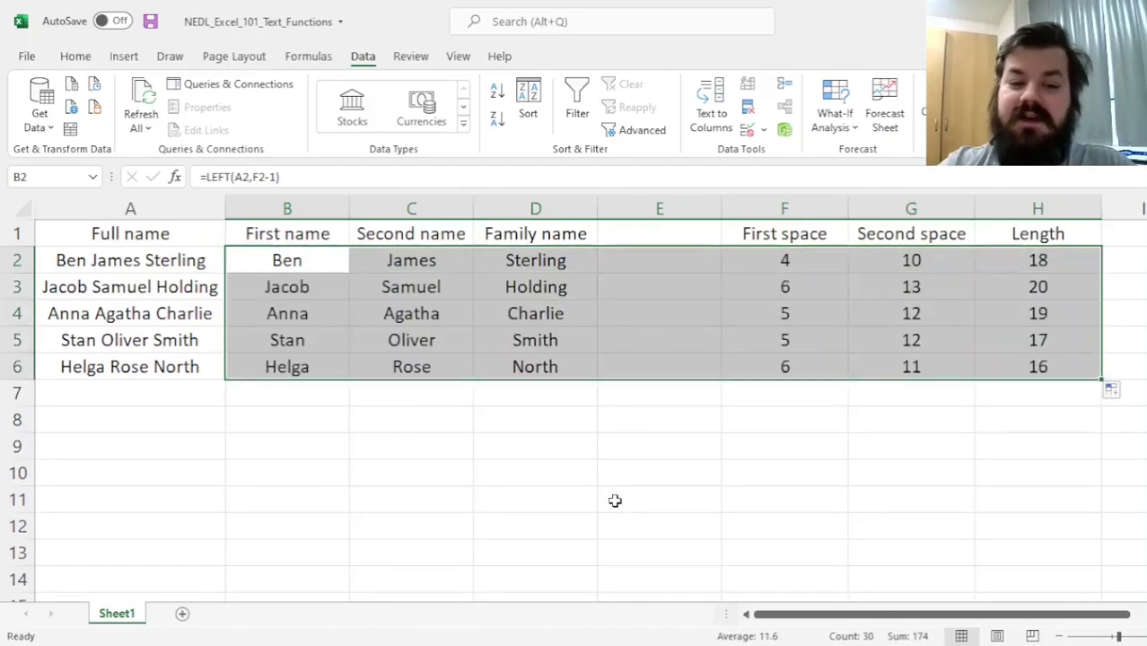
click(328, 236)
click(435, 239)
click(525, 233)
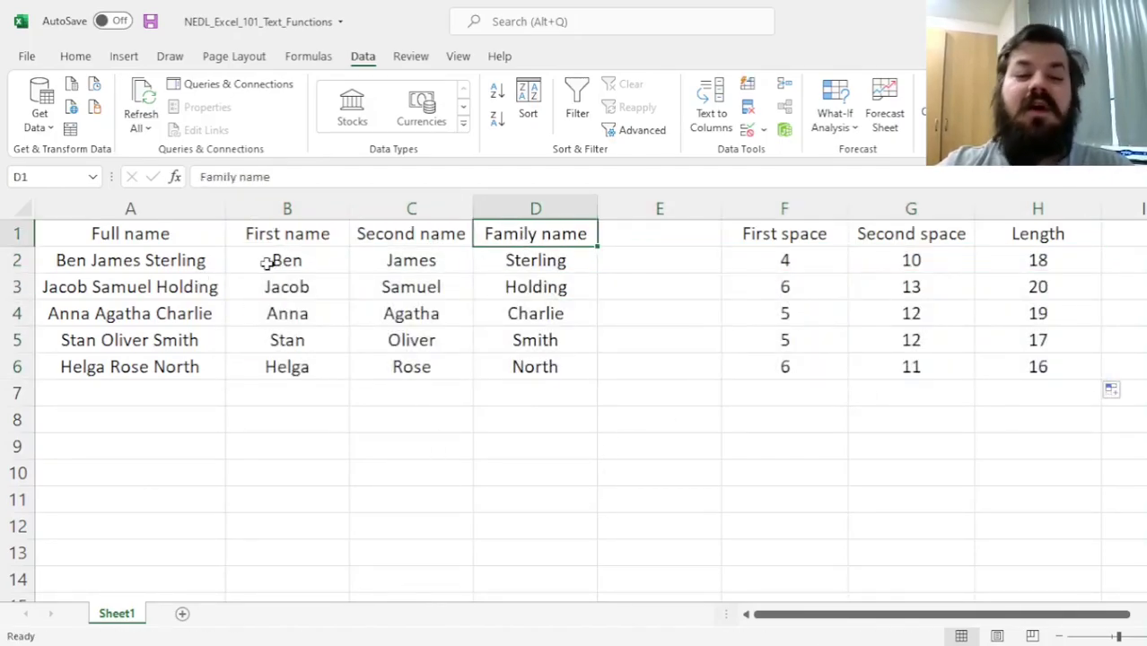
drag(266, 260, 574, 367)
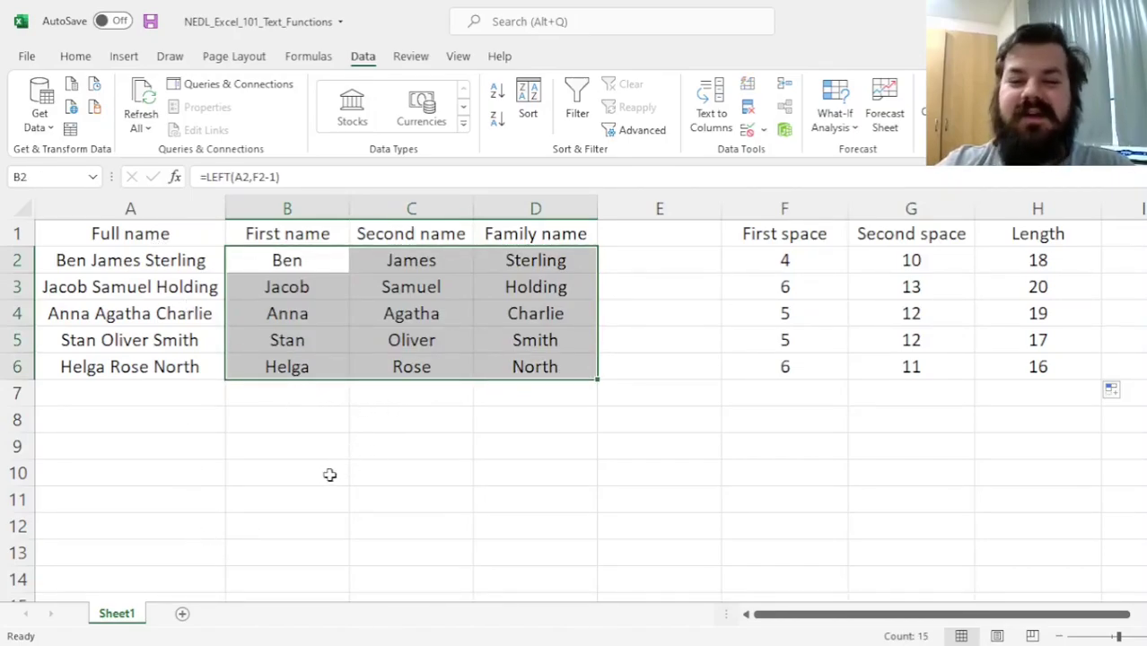
click(298, 418)
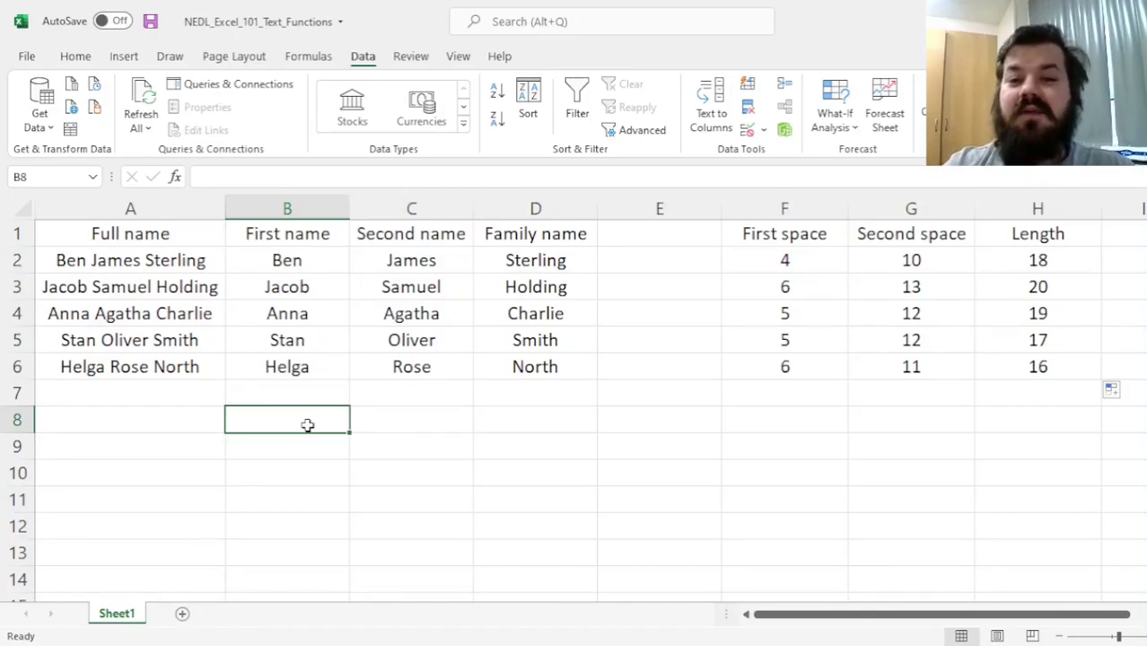